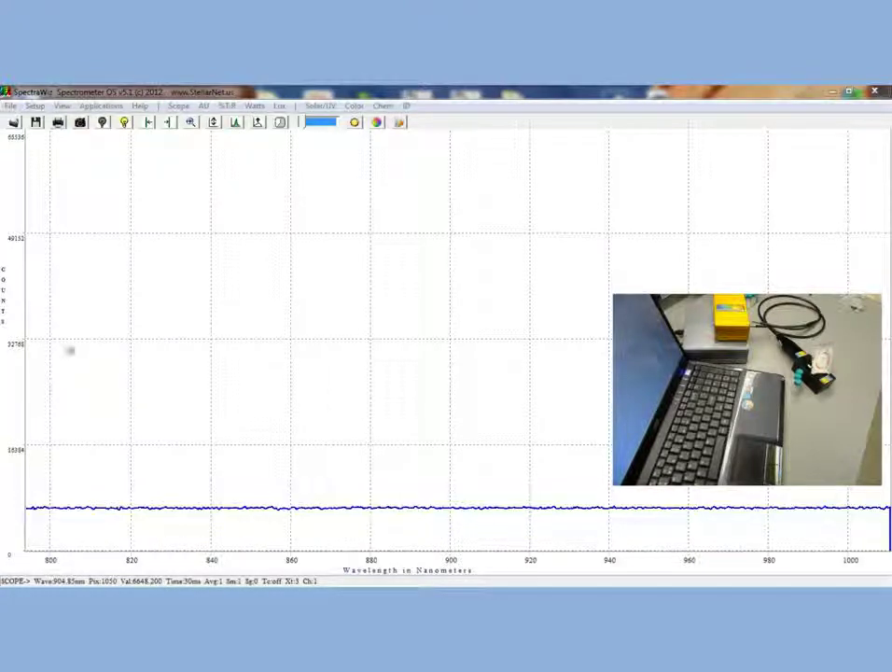
Set the Raman laser wavelength to 785 nm.
left_click(38, 107)
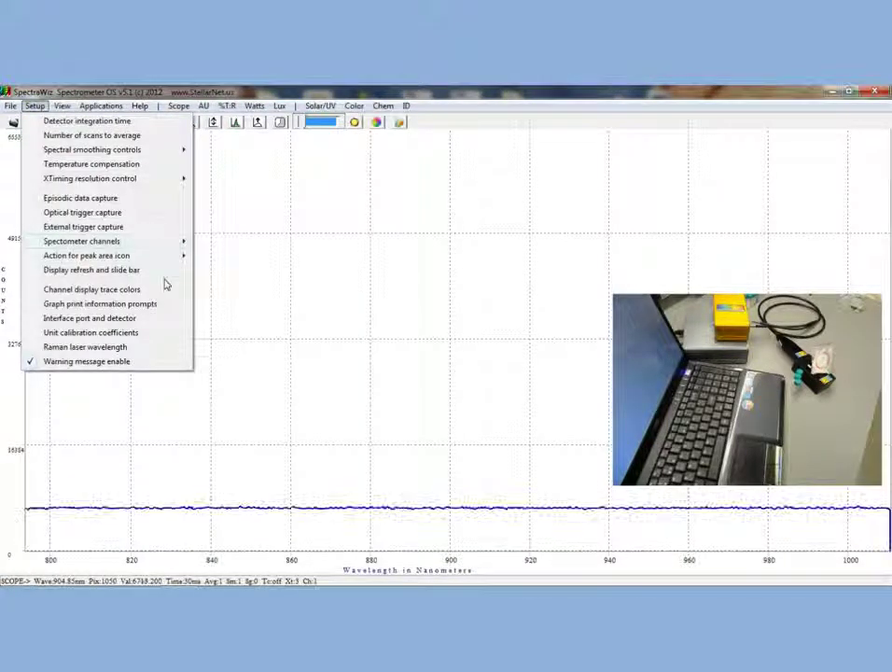
left_click(159, 348)
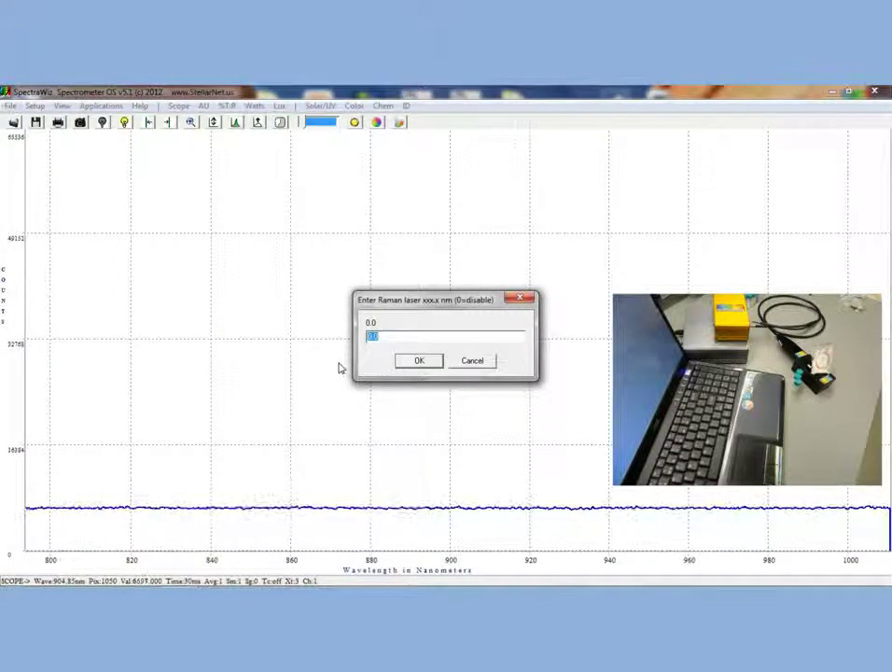
type("7")
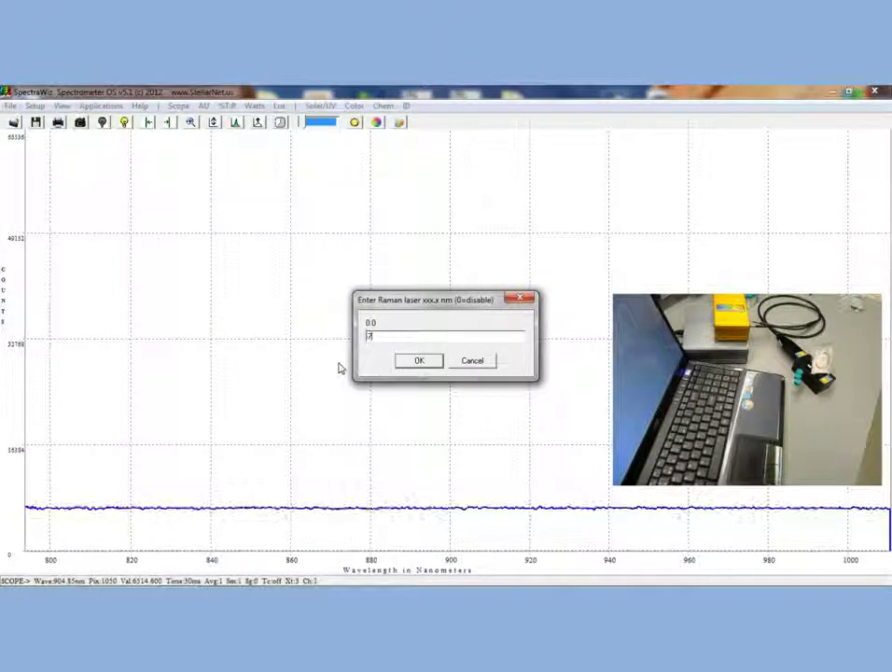
type("85")
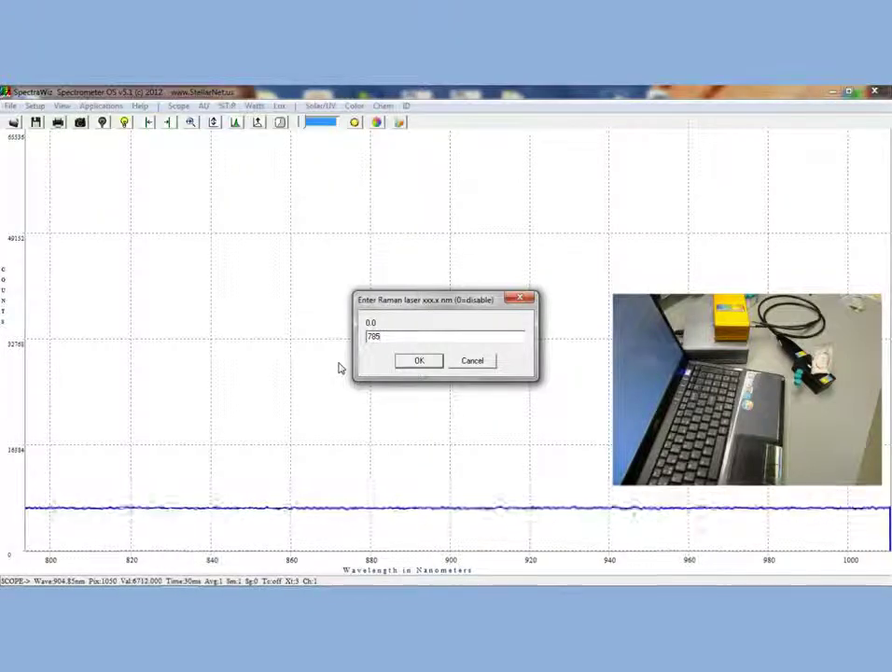
key("Return")
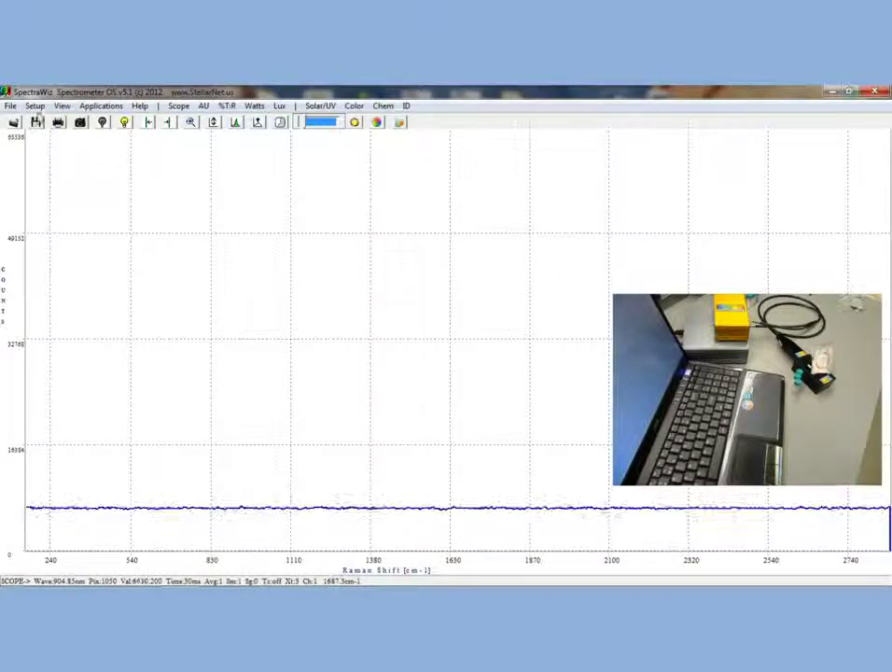
Set the detector integration time to 5000 ms and save the dark spectrum.
left_click(36, 108)
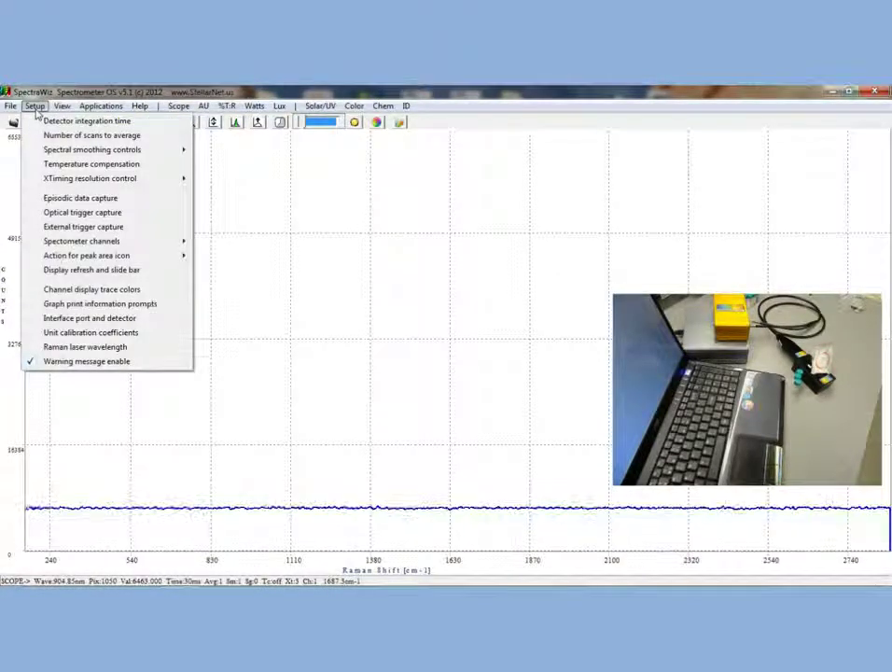
left_click(86, 121)
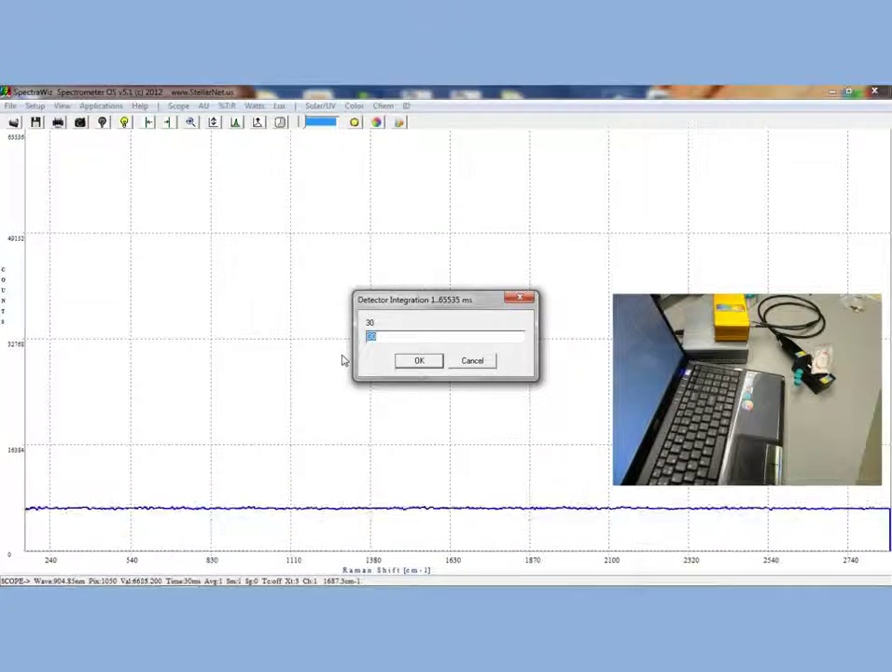
type("500")
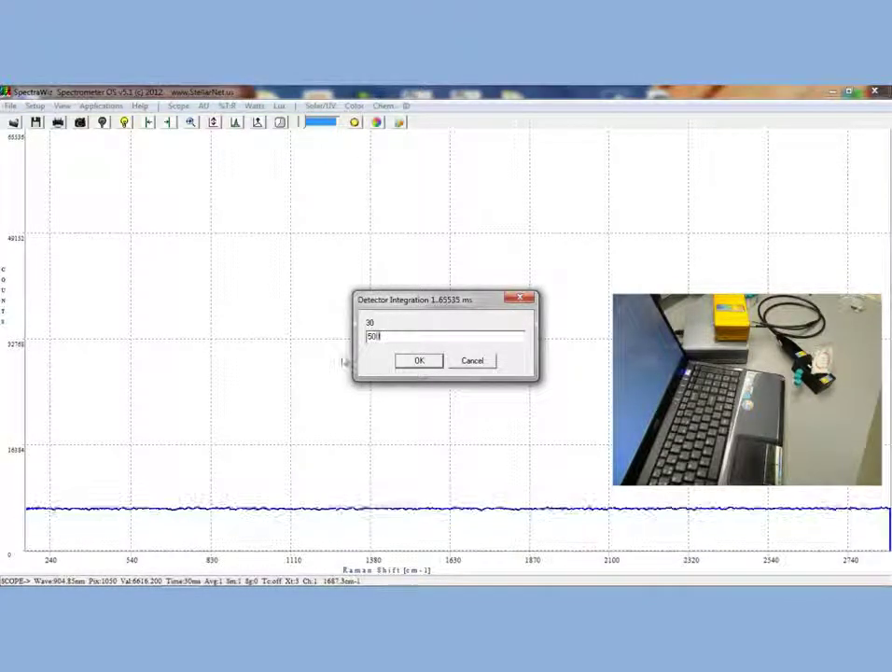
type("0")
key("Return")
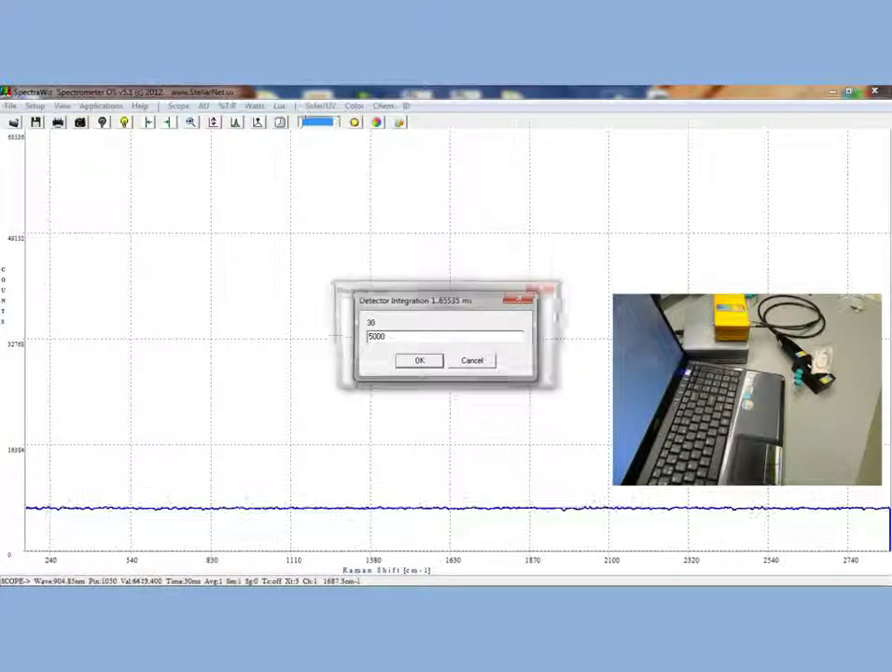
key("Return")
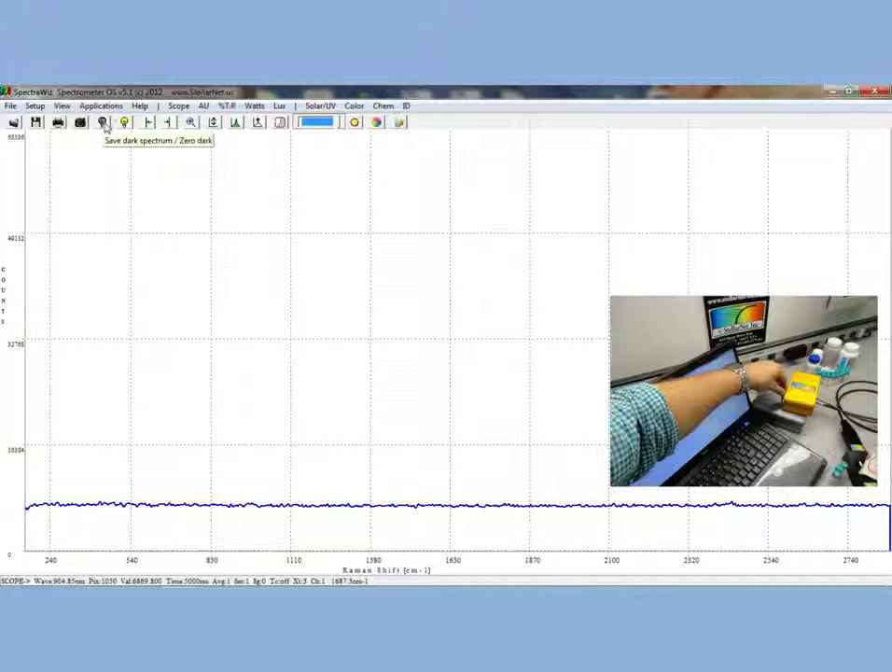
left_click(102, 124)
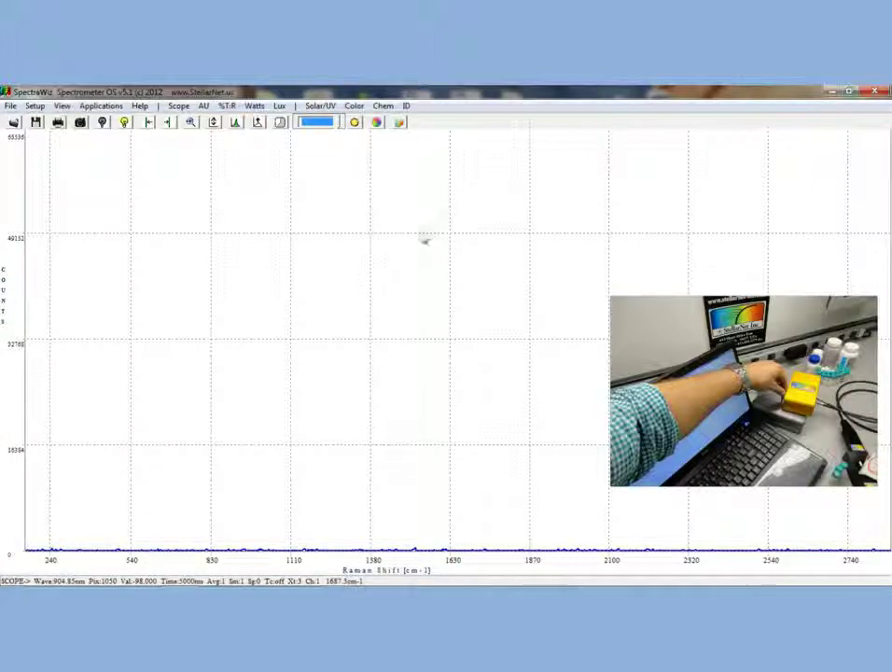
Capture the bagged maltol sample's spectrum in Spectral ID and analyze it against the Raman library.
left_click(406, 108)
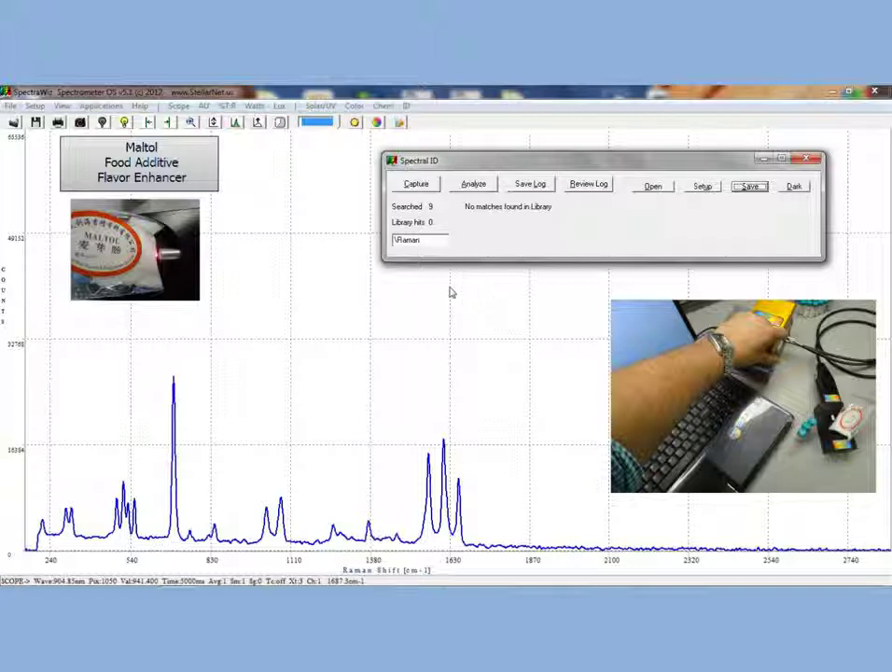
left_click(417, 184)
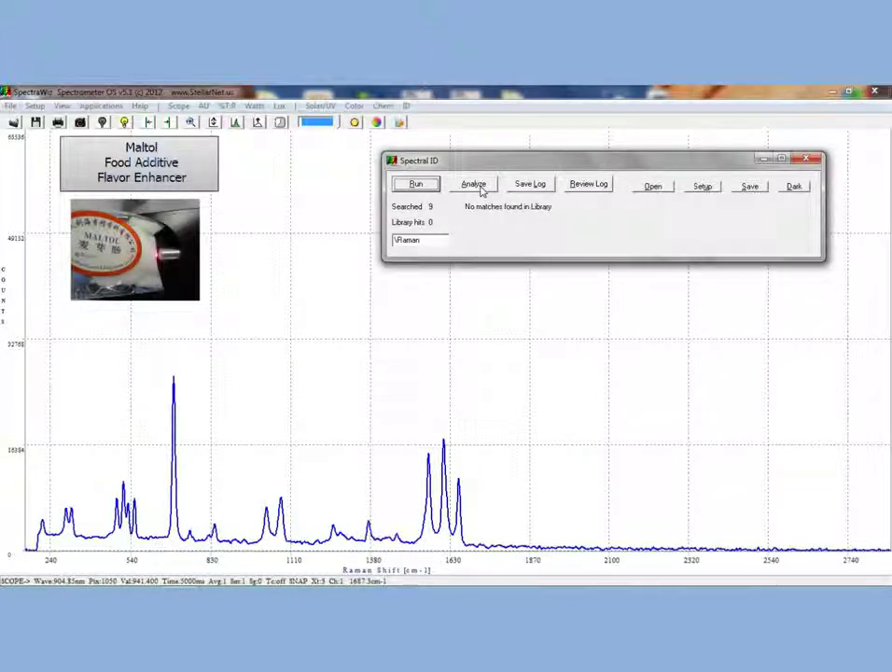
left_click(477, 184)
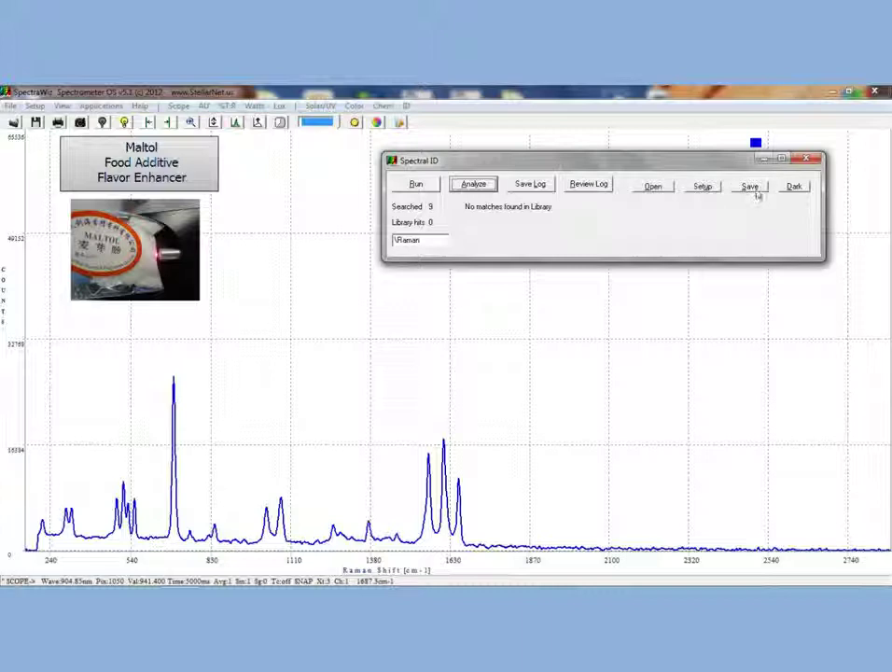
Add the captured spectrum to the Raman library as "Maltol in bag" and analyze it against the library again.
left_click(756, 191)
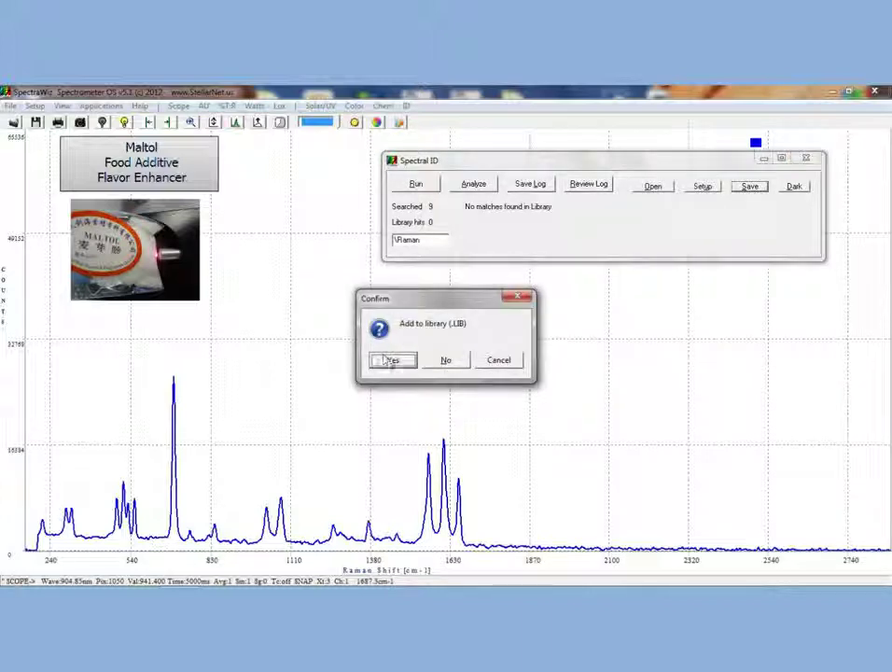
left_click(387, 362)
double_click(356, 272)
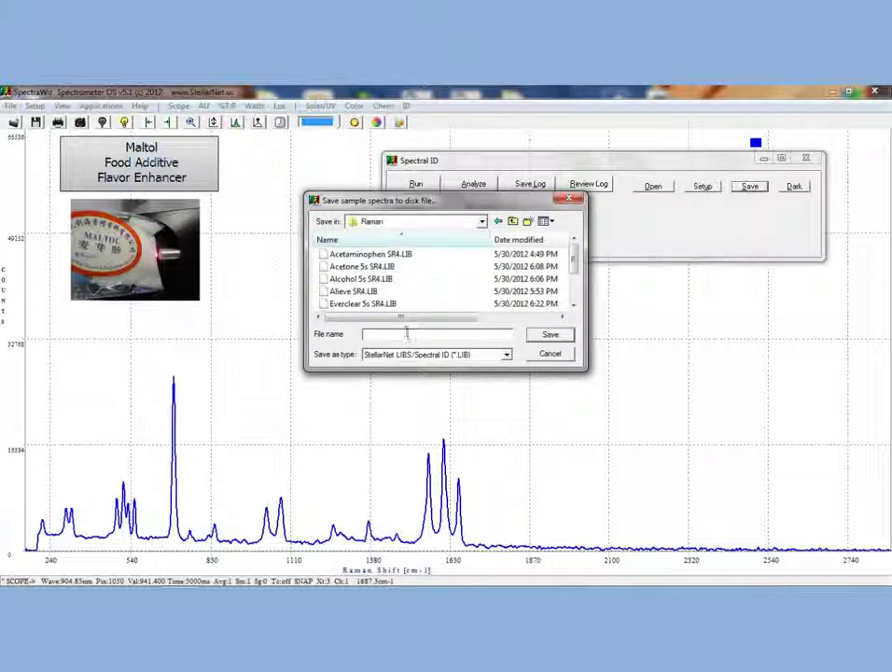
type("Malt")
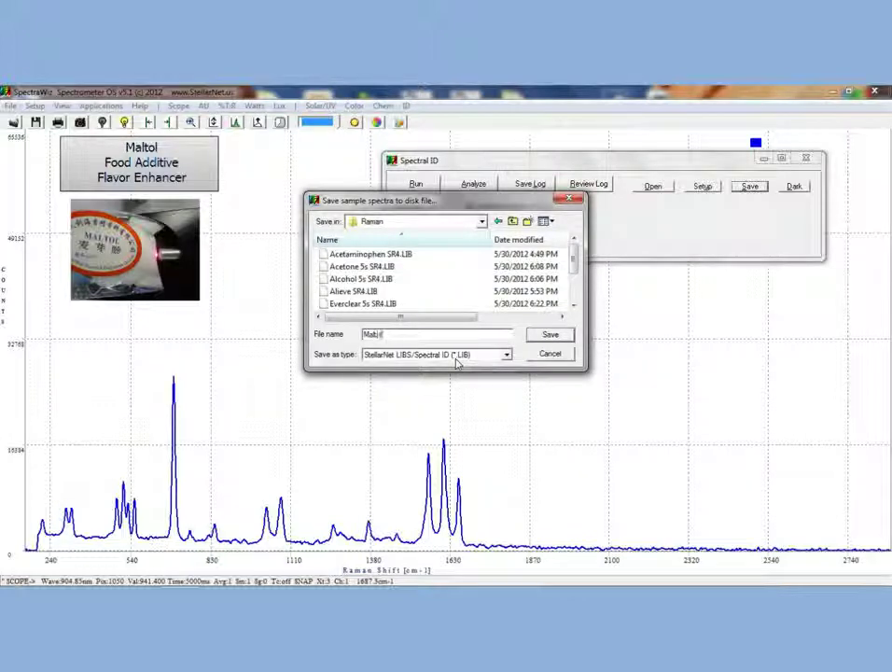
type("ol in ba")
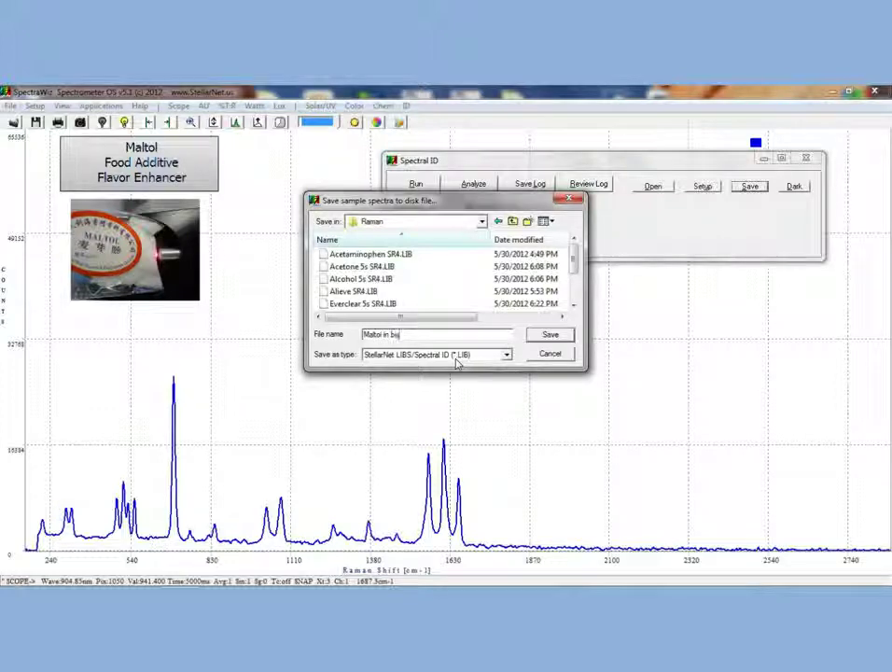
type("g")
left_click(553, 336)
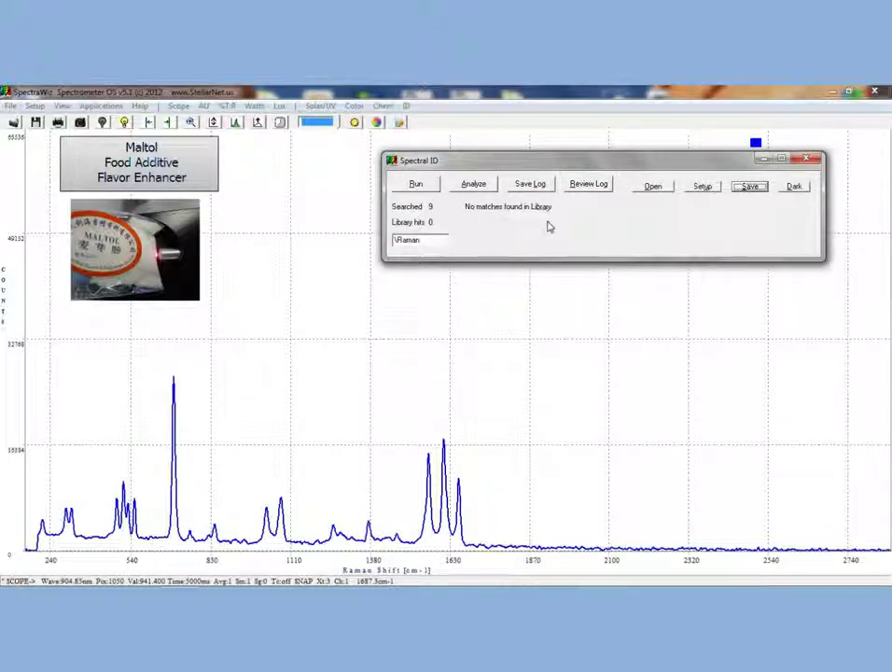
left_click(483, 184)
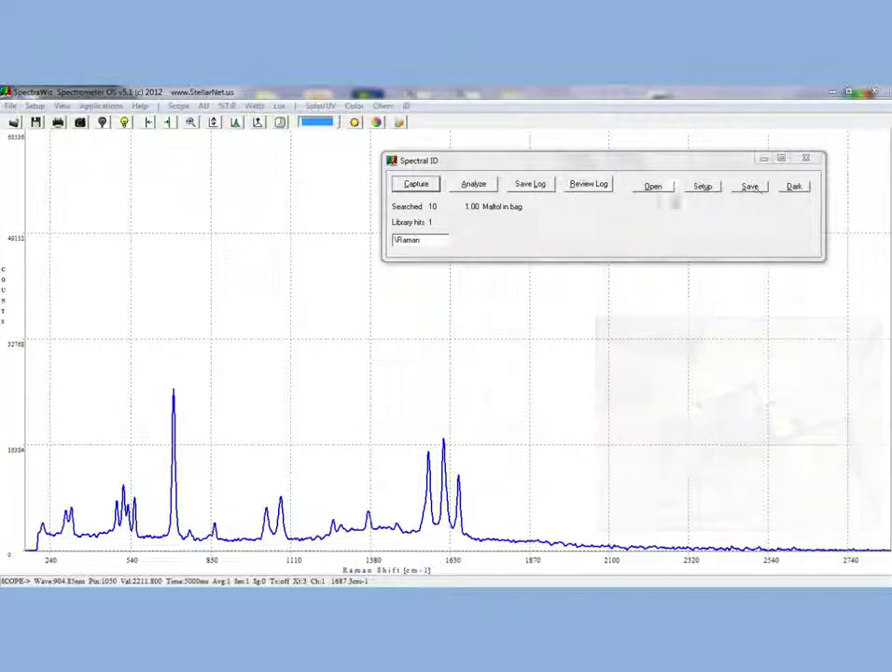
Analyze the vial sample's spectrum against the Raman library before and after adding it as "Maltol in vial".
left_click(469, 184)
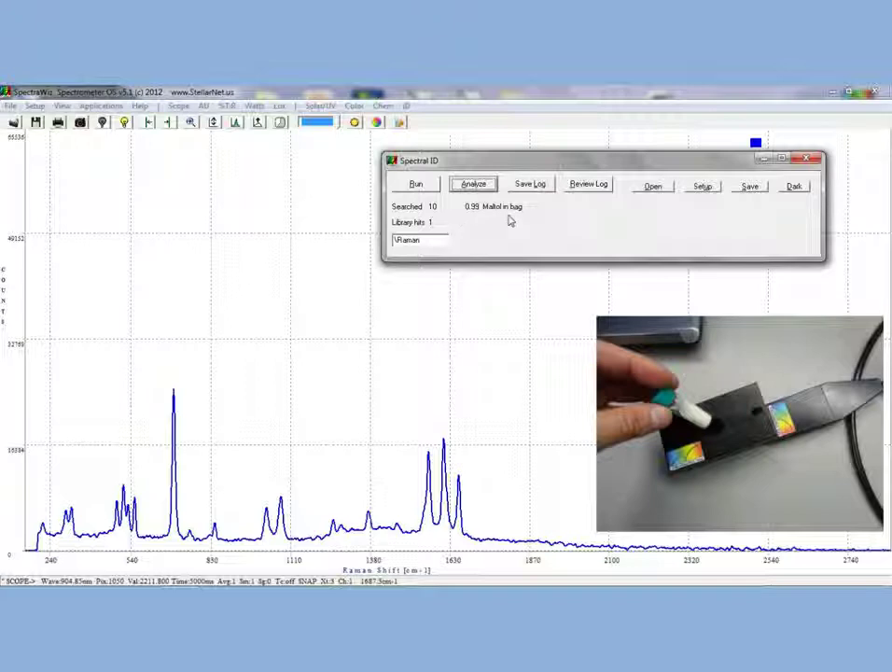
left_click(749, 186)
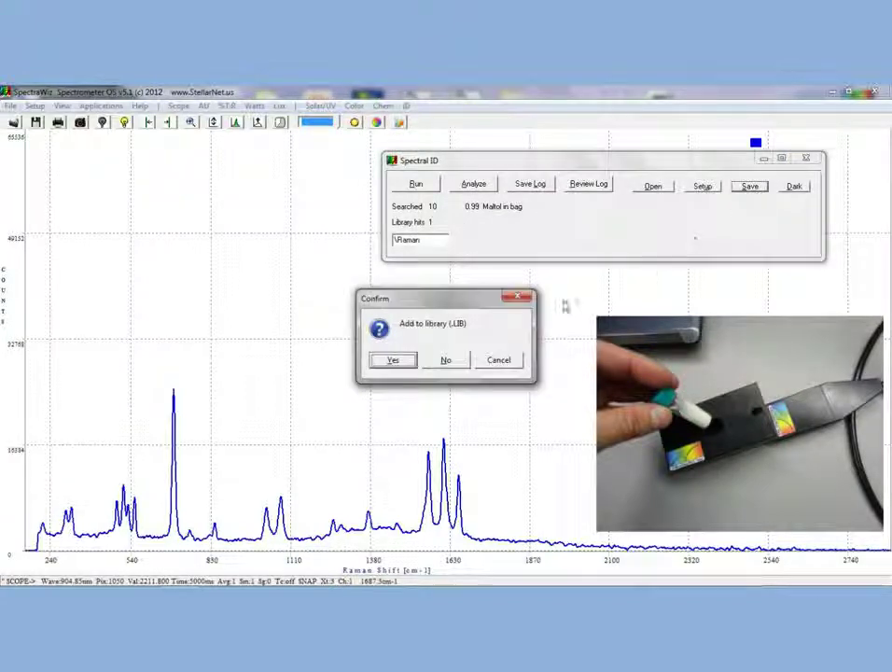
left_click(392, 360)
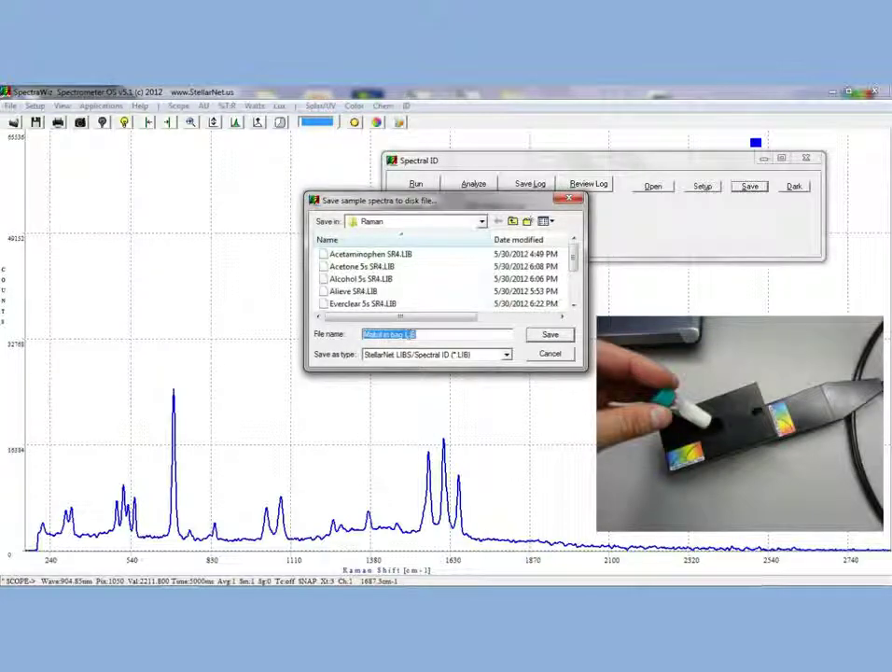
left_click(415, 335)
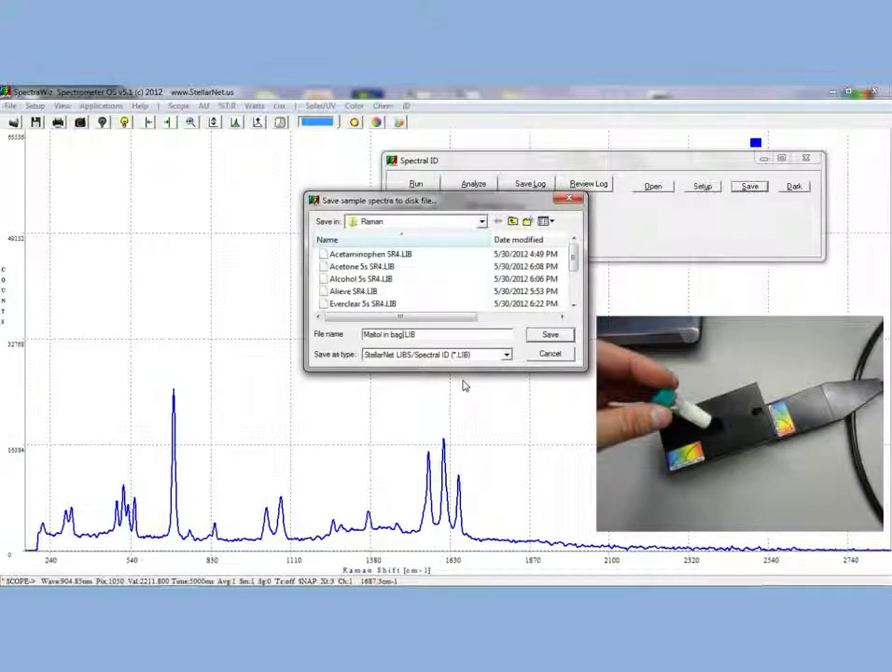
key("BackSpace")
key("BackSpace")
type("vial")
left_click(552, 336)
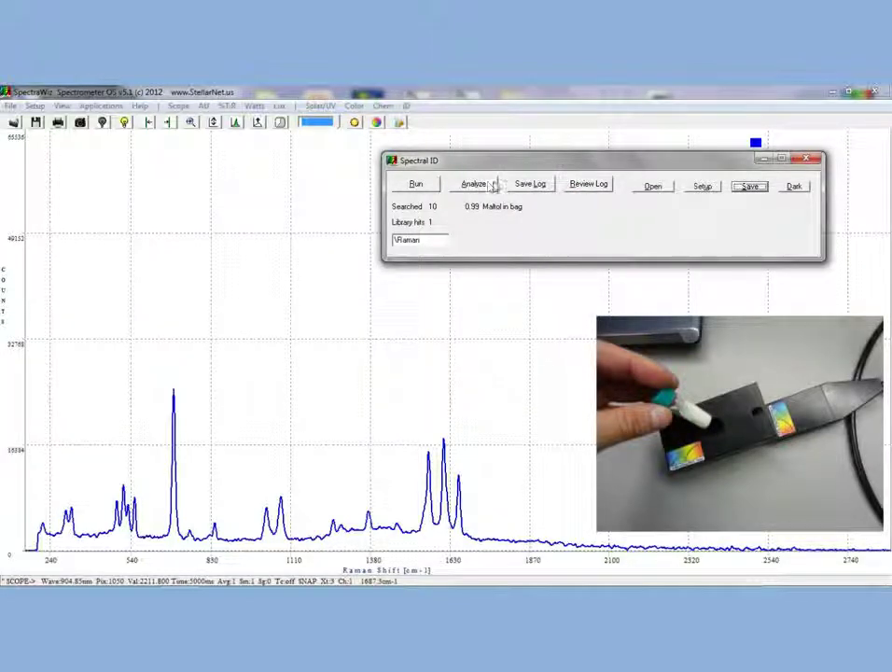
left_click(492, 185)
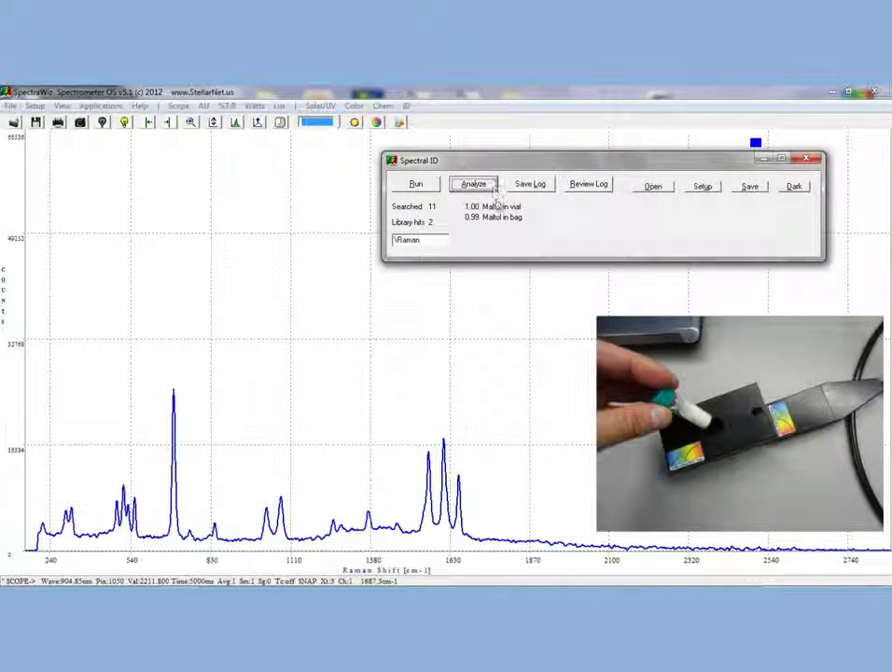
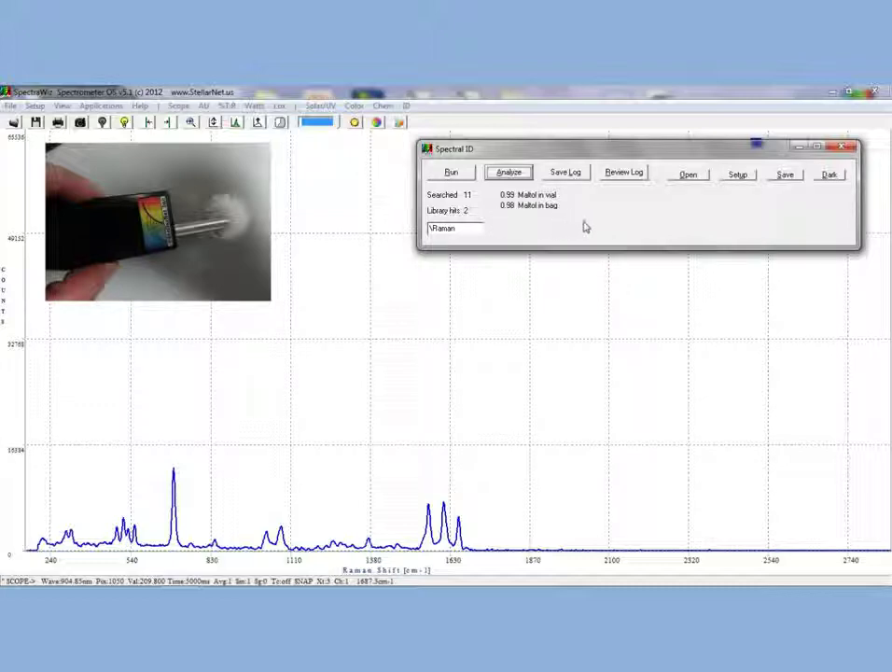
Add the open powder sample's spectrum to the Raman library as "Maltol in open powder" and analyze it again.
left_click(795, 175)
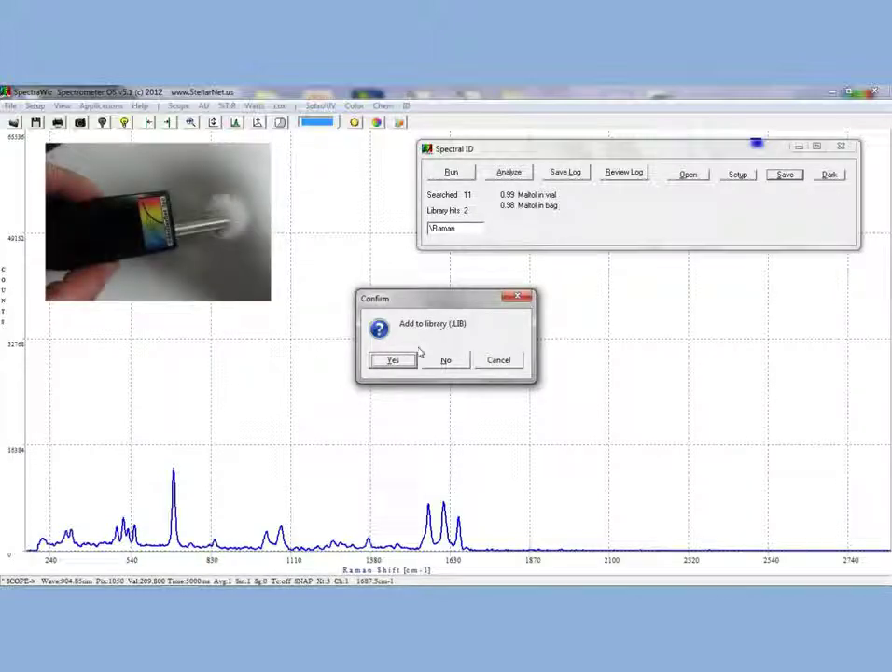
left_click(391, 360)
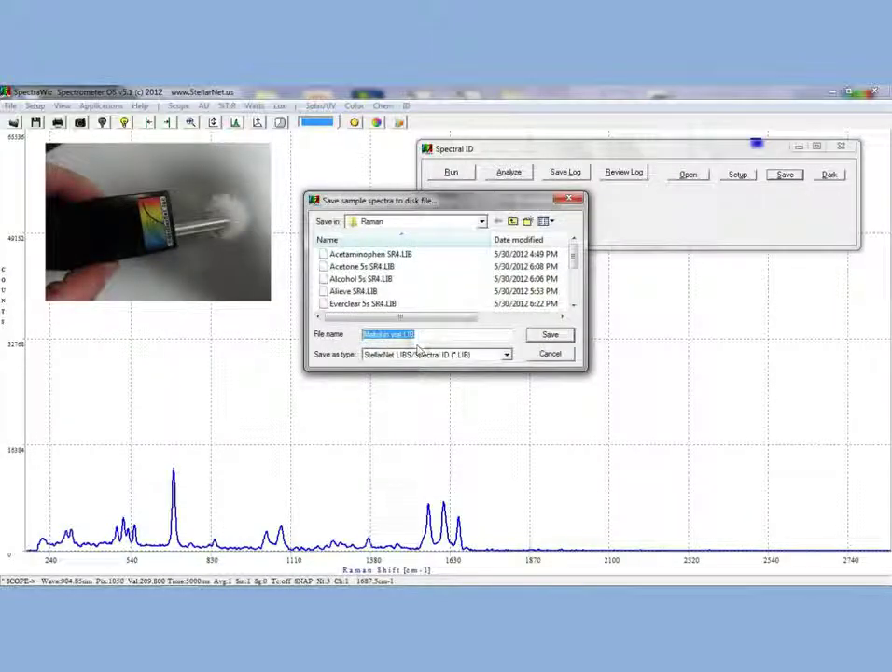
left_click(403, 335)
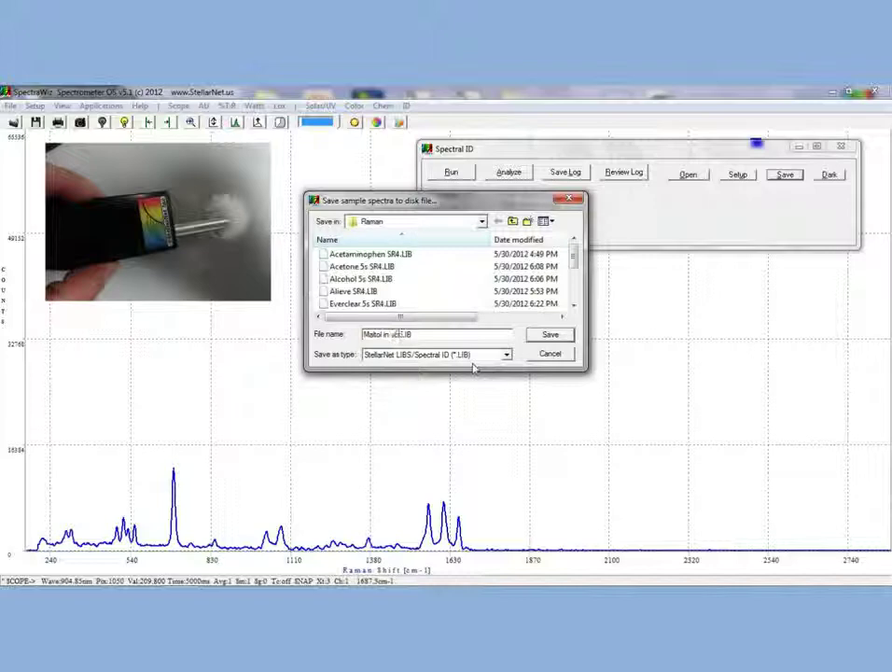
type("open")
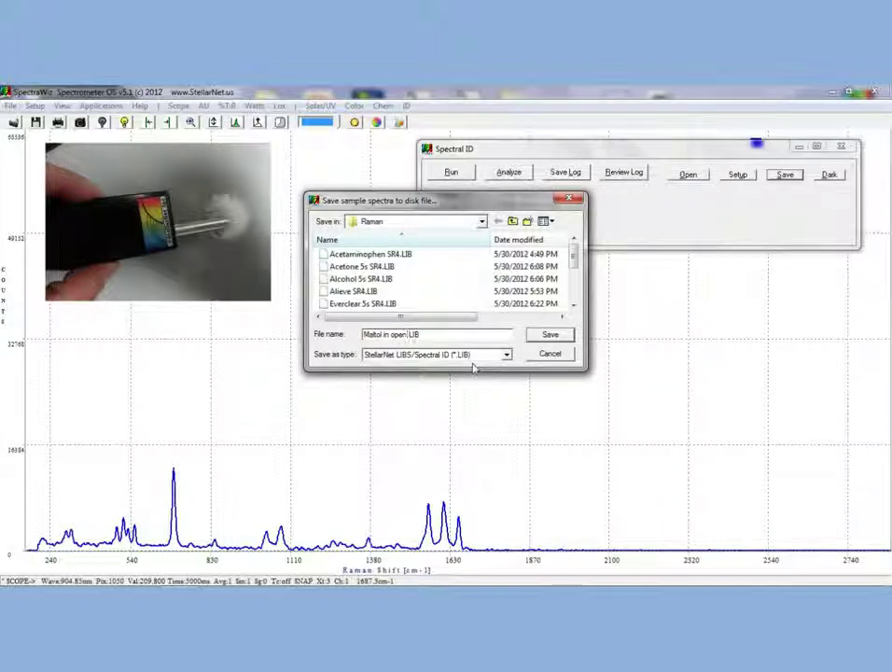
type(" powder")
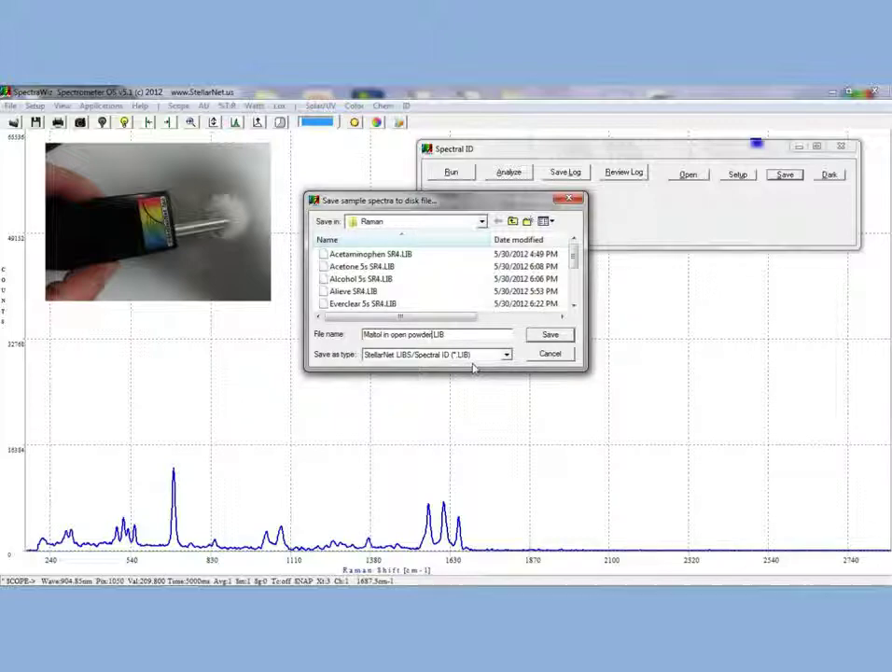
key("Return")
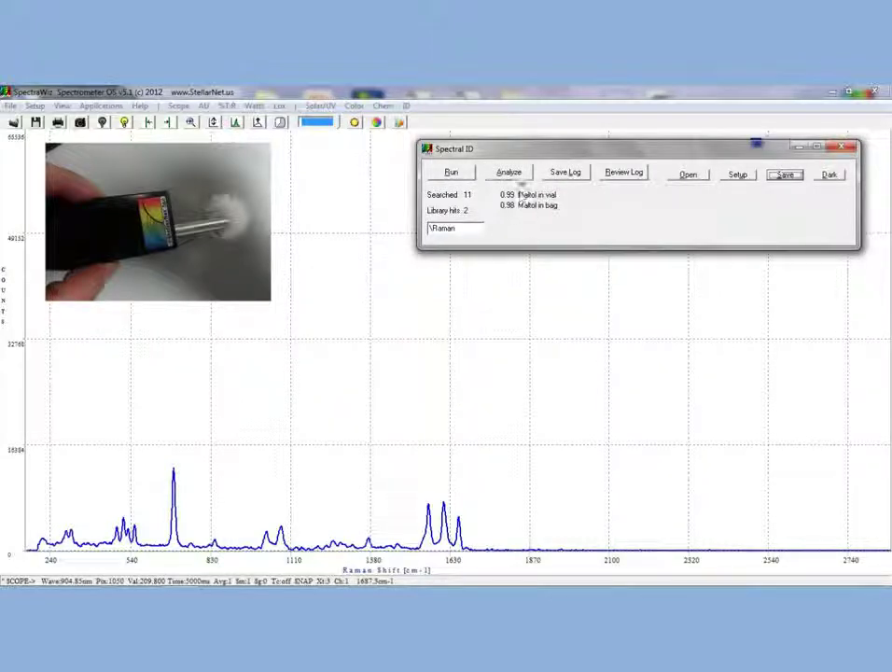
left_click(524, 174)
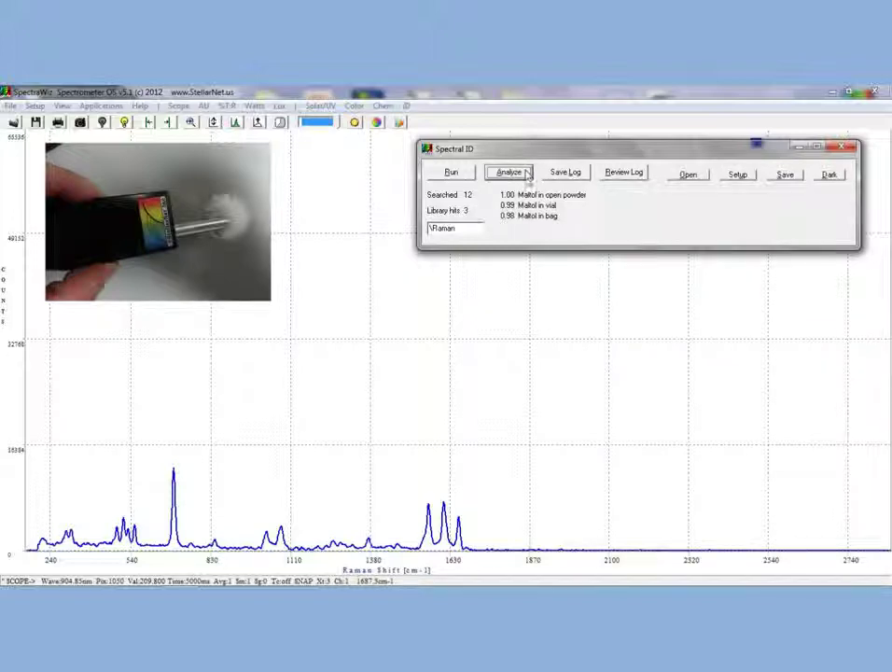
left_click(552, 218)
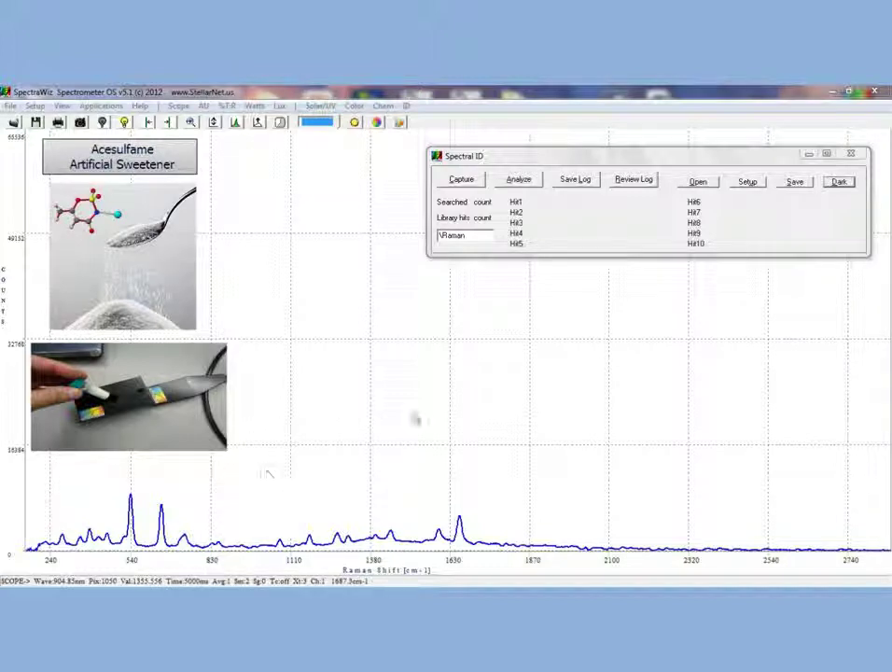
Analyze the acesulfame vial spectrum against the Raman library and add it to the library as "Acesulfame in vial 5s".
left_click(530, 181)
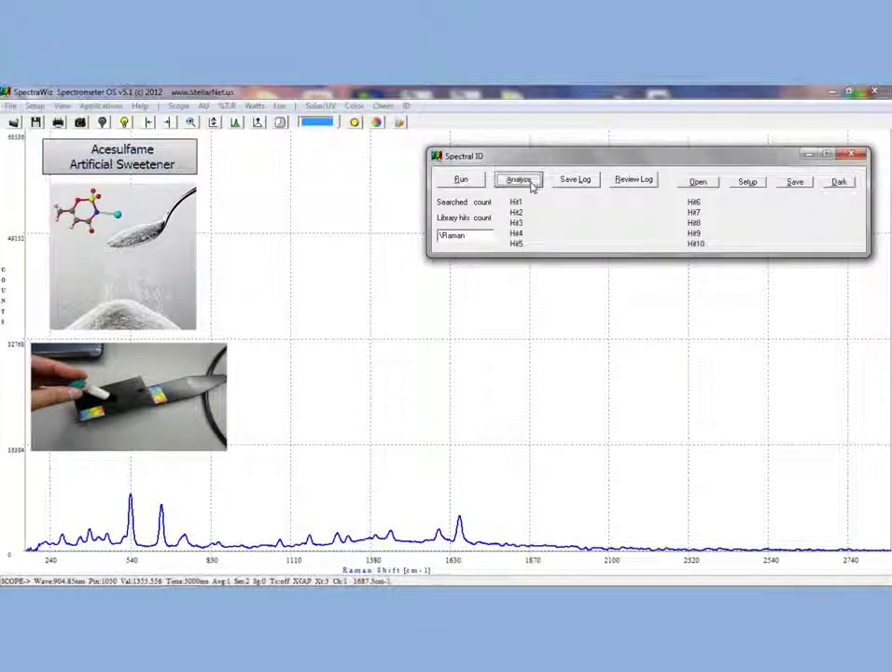
left_click(794, 182)
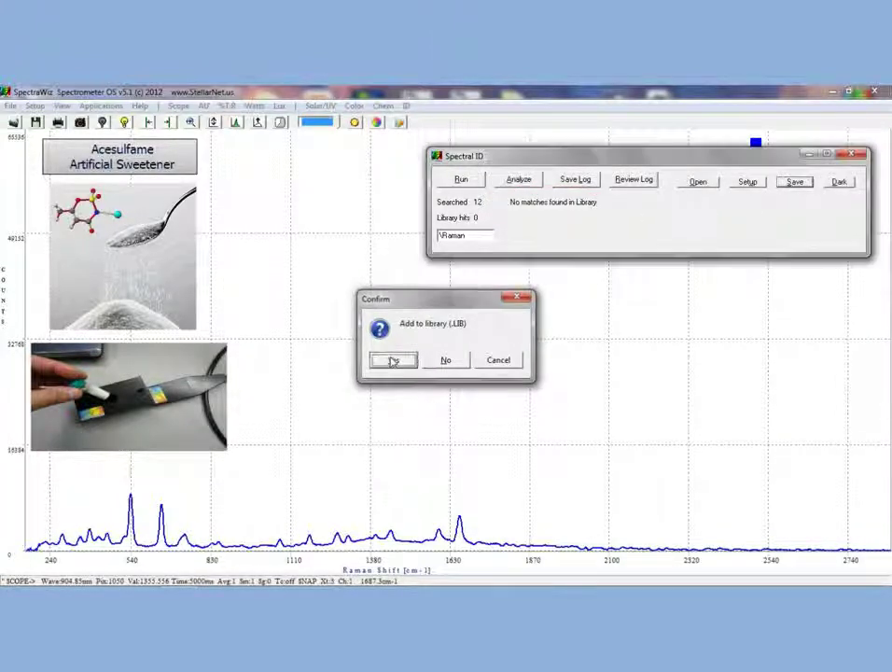
left_click(390, 360)
double_click(371, 298)
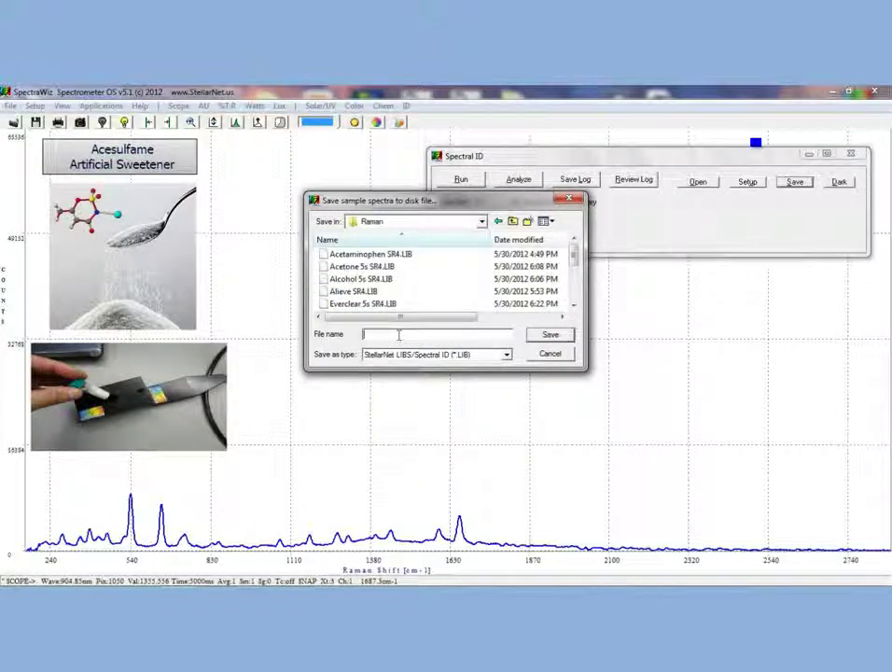
left_click(398, 334)
type("Ace")
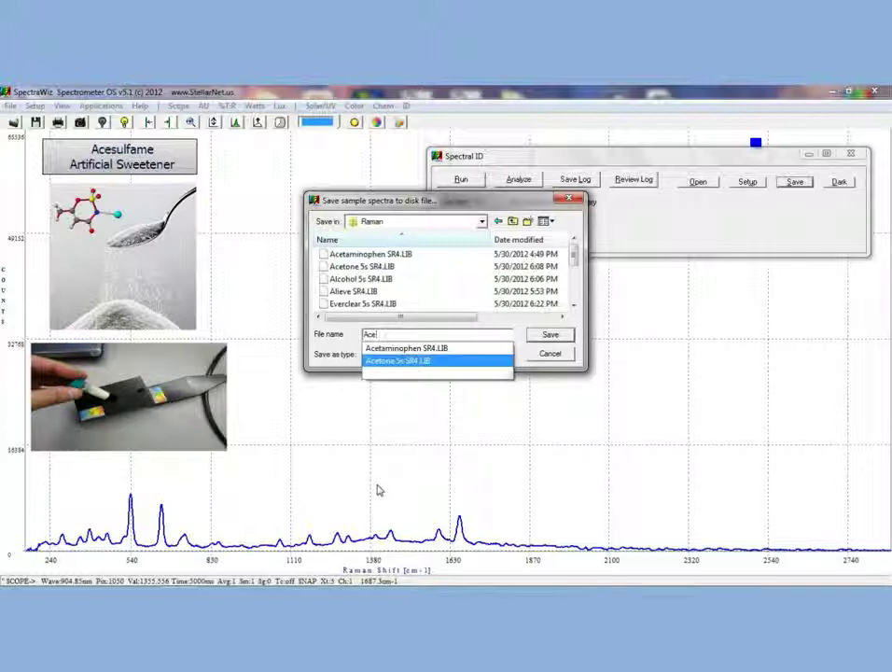
type("sulf")
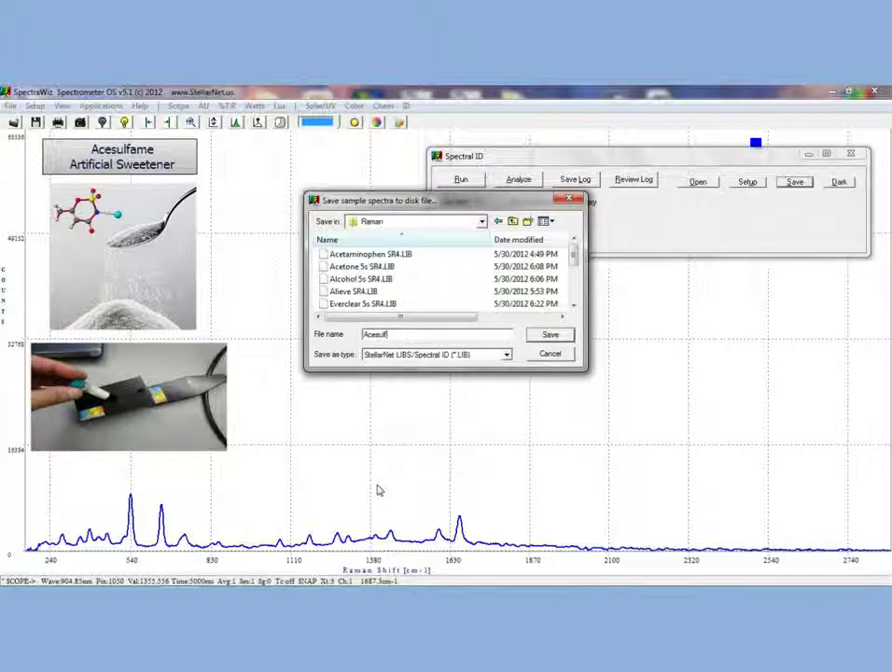
type("ame in vial 5")
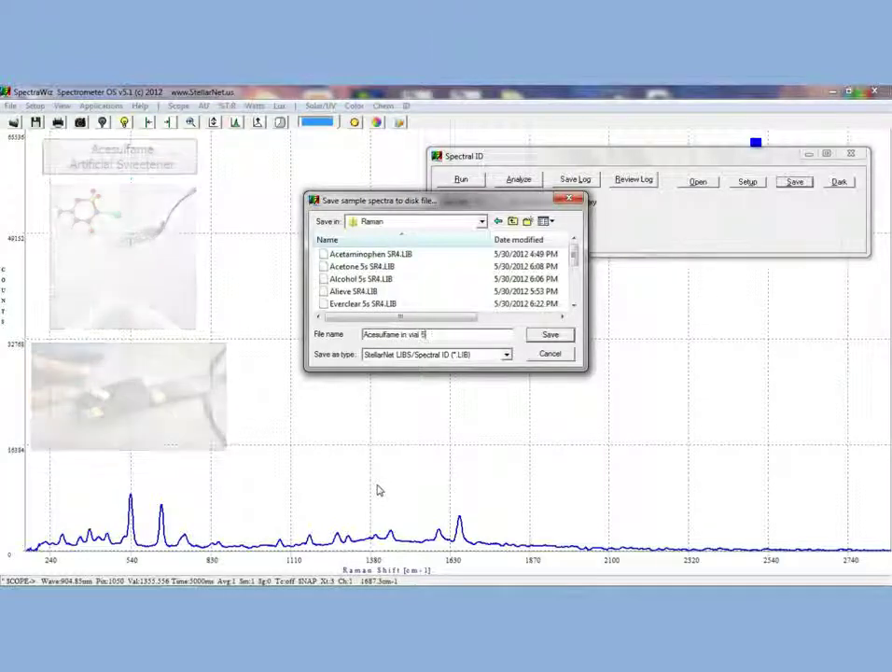
type("s")
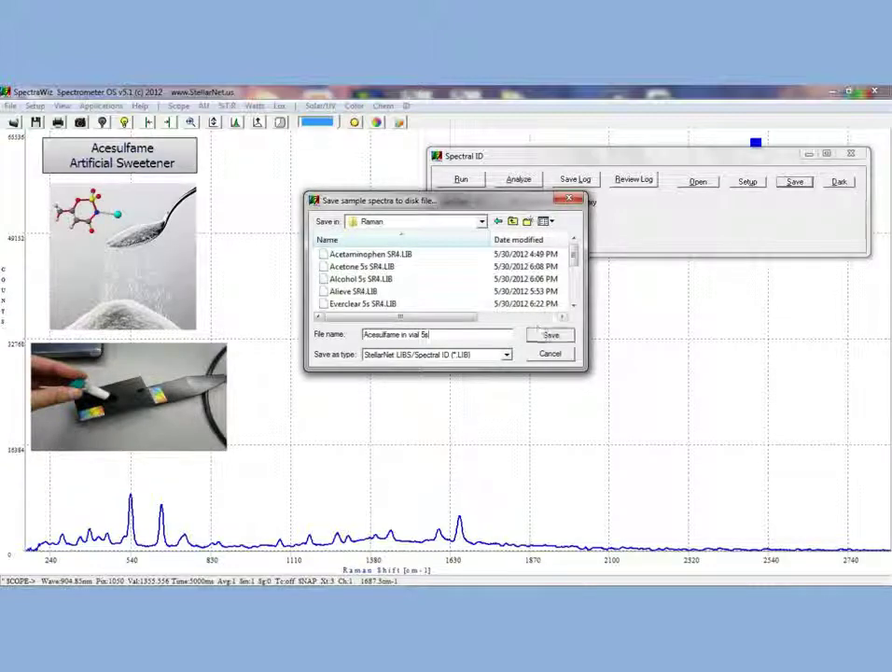
left_click(546, 335)
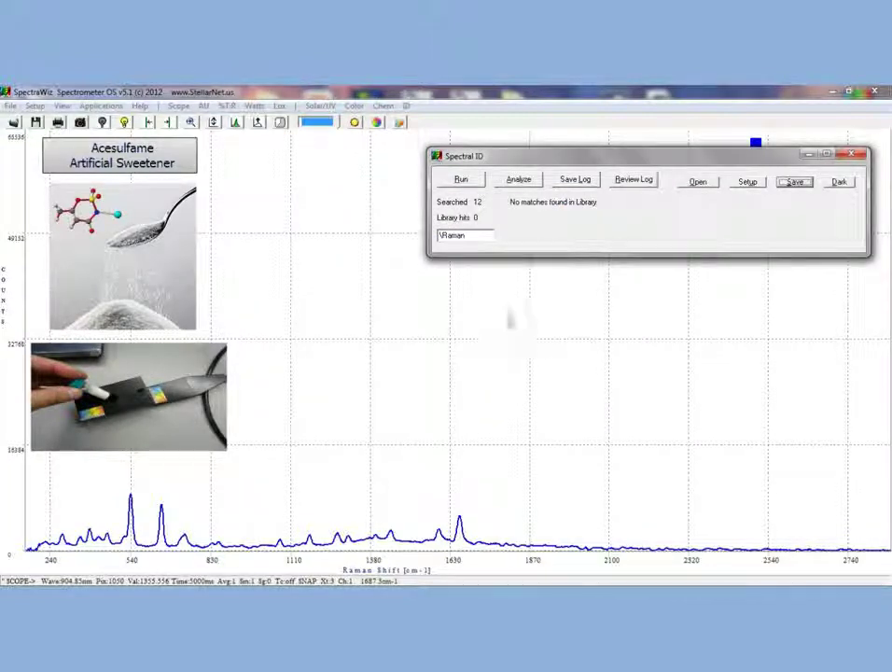
Return to live scanning with the detector integration time set to 10000 ms and save a new dark spectrum.
left_click(461, 180)
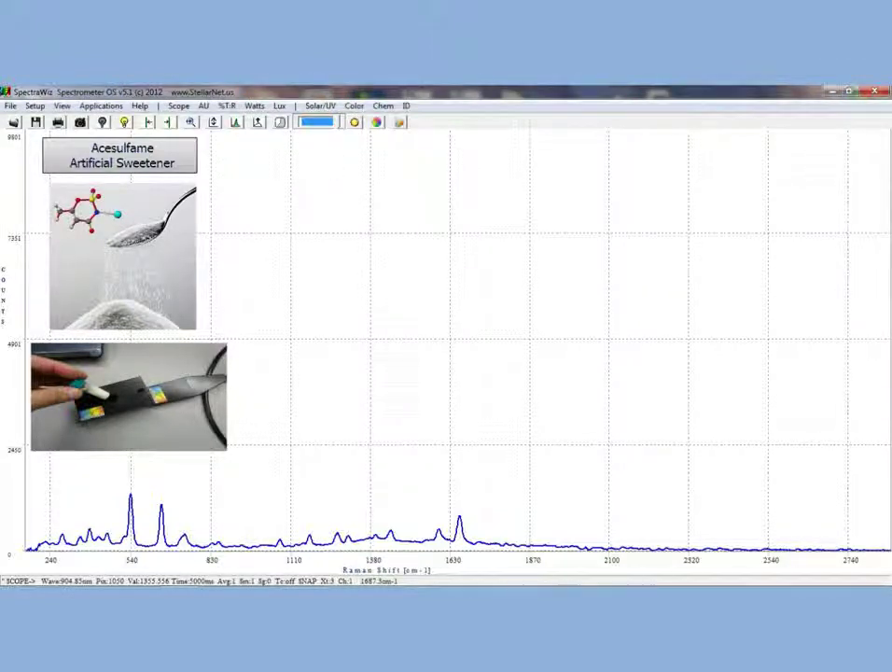
left_click(36, 107)
left_click(87, 120)
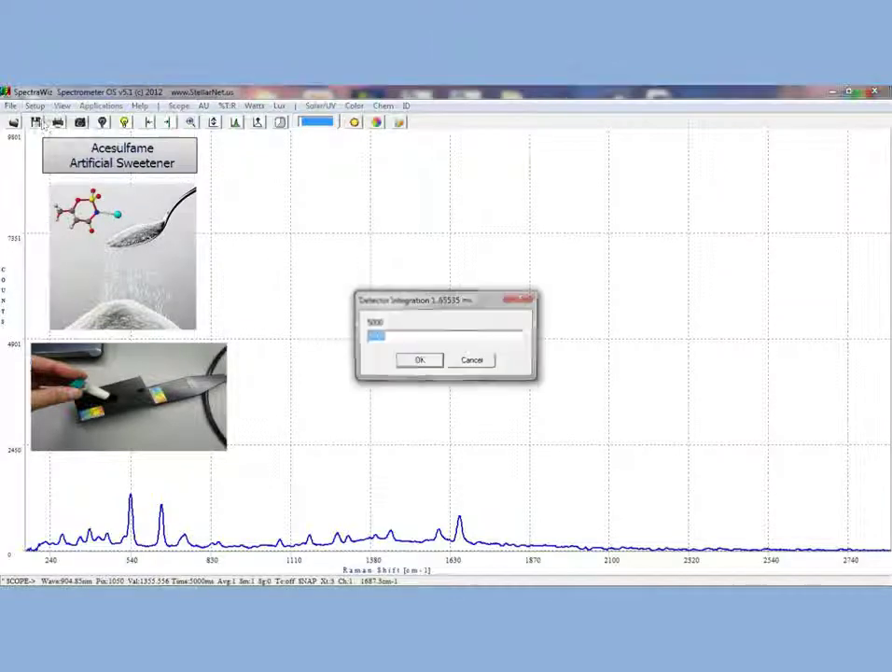
type("1")
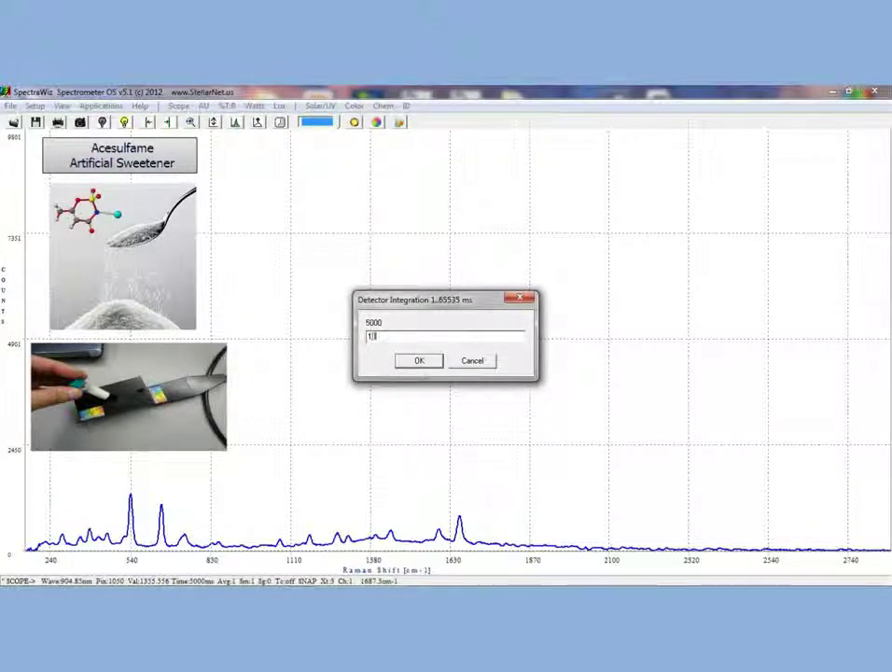
type("0000")
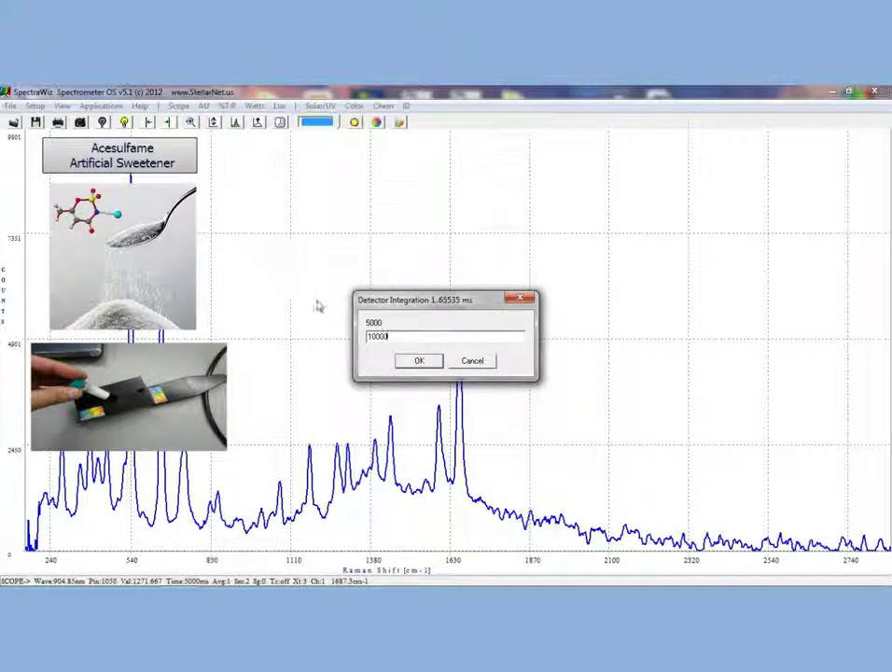
left_click(413, 361)
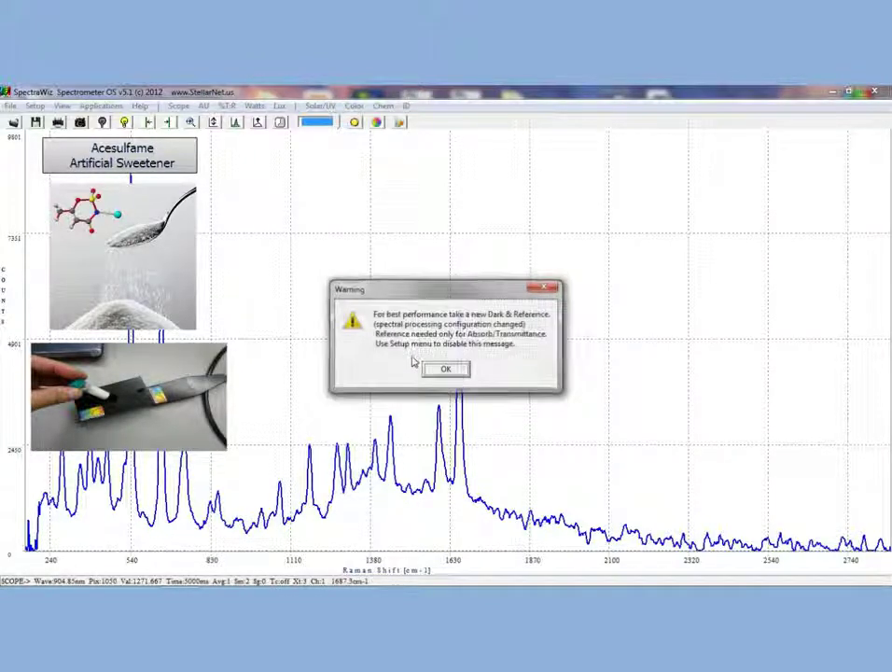
left_click(448, 368)
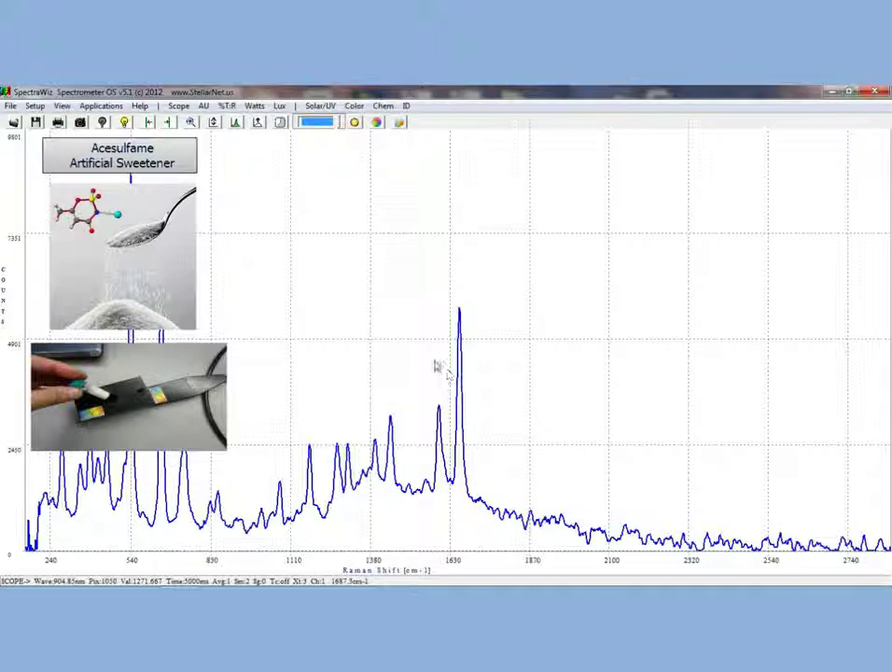
left_click(178, 106)
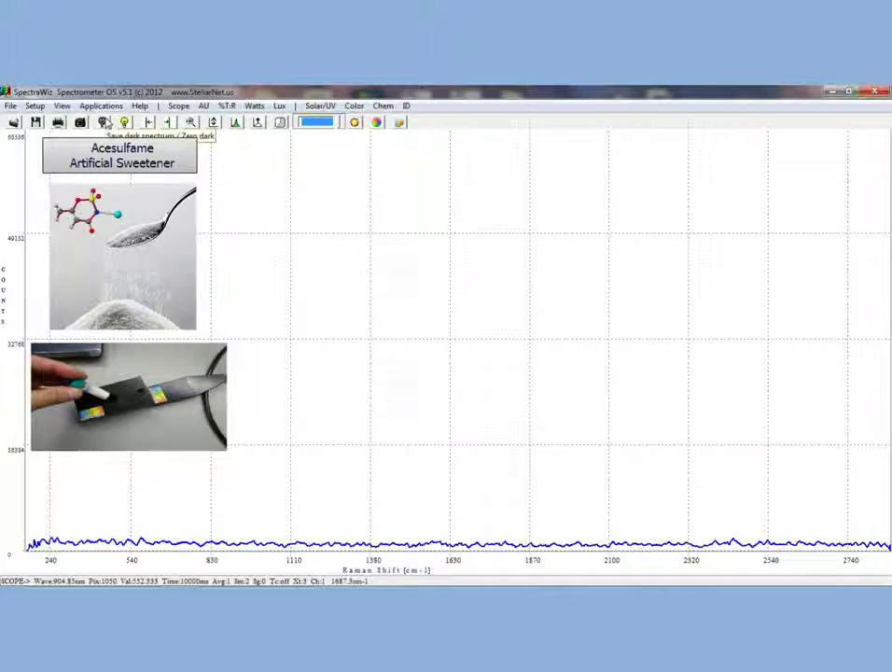
left_click(105, 123)
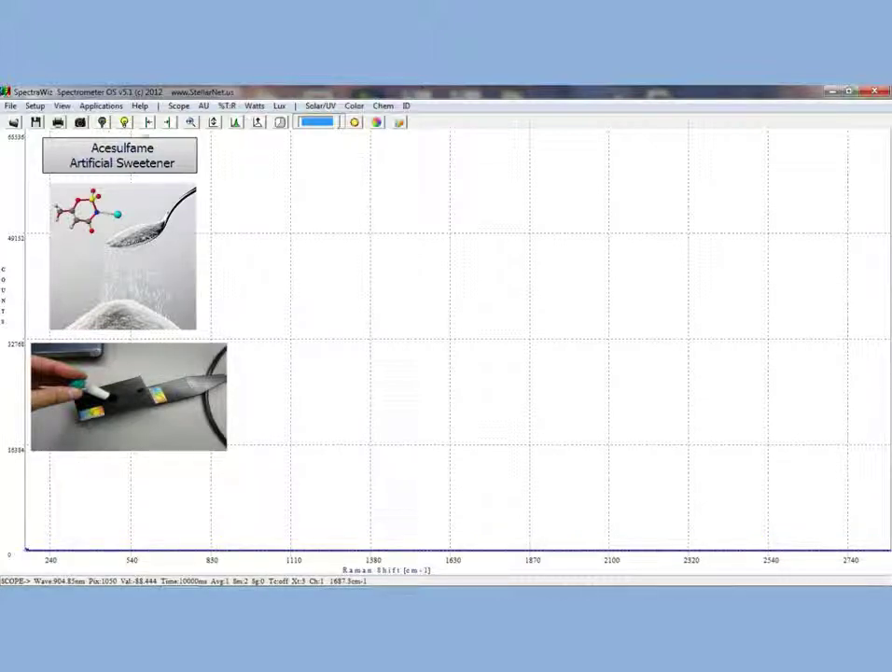
Analyze the 10-second acesulfame spectrum in Spectral ID before and after adding it to the Raman library as "Acesulfame in vial 10s".
left_click(406, 106)
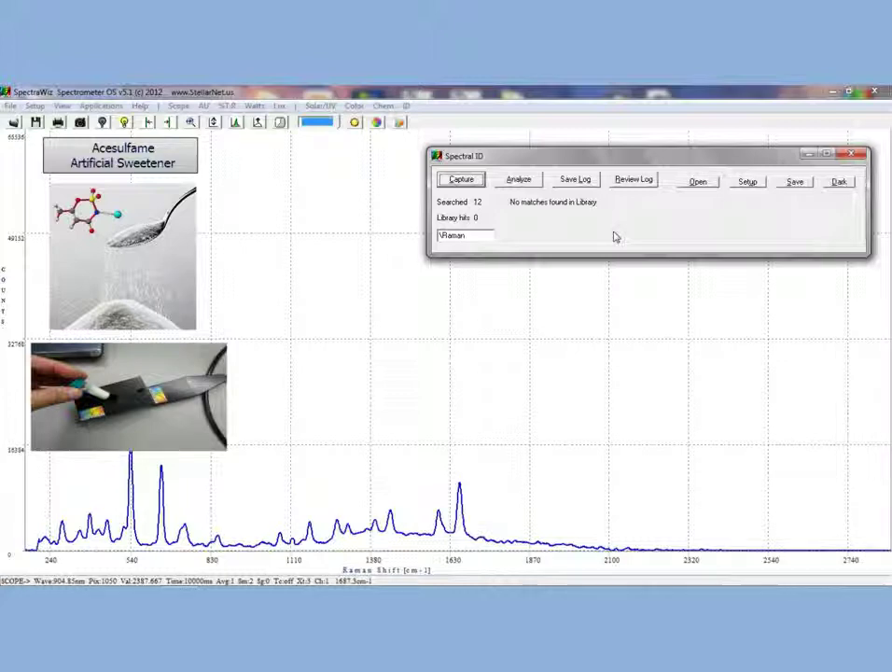
left_click(520, 180)
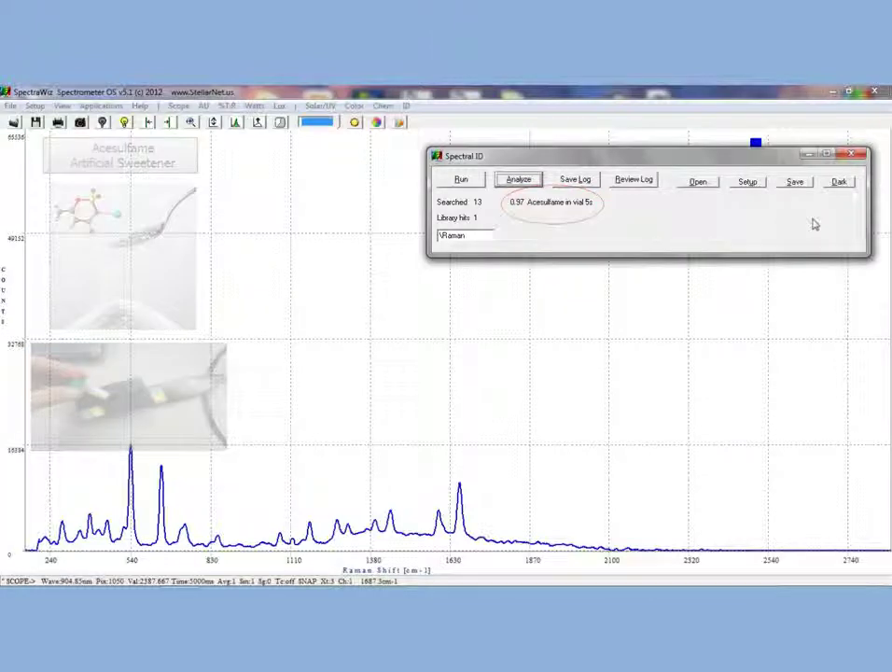
left_click(802, 183)
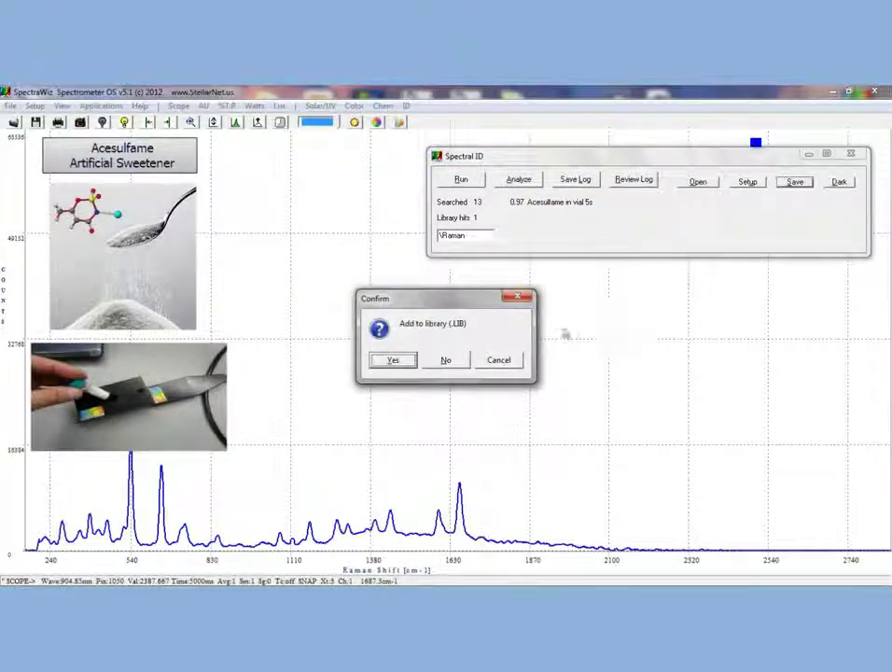
left_click(394, 360)
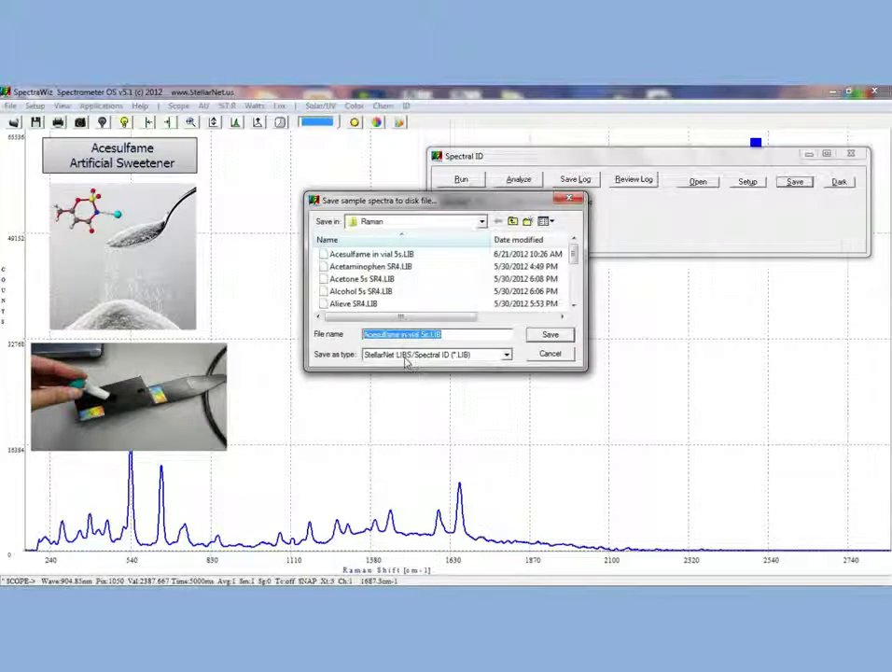
left_click(424, 335)
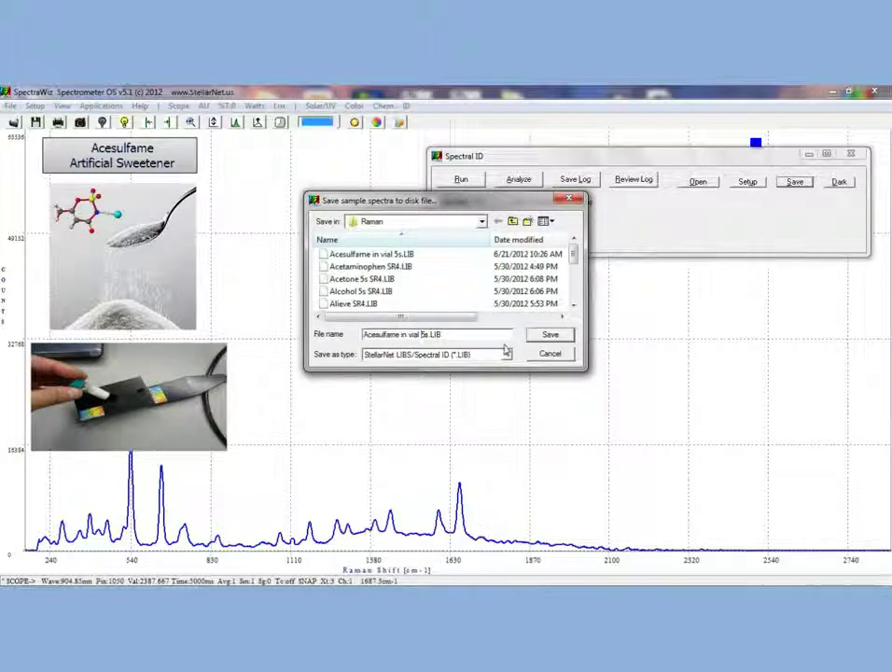
key("Right")
key("BackSpace")
type("10")
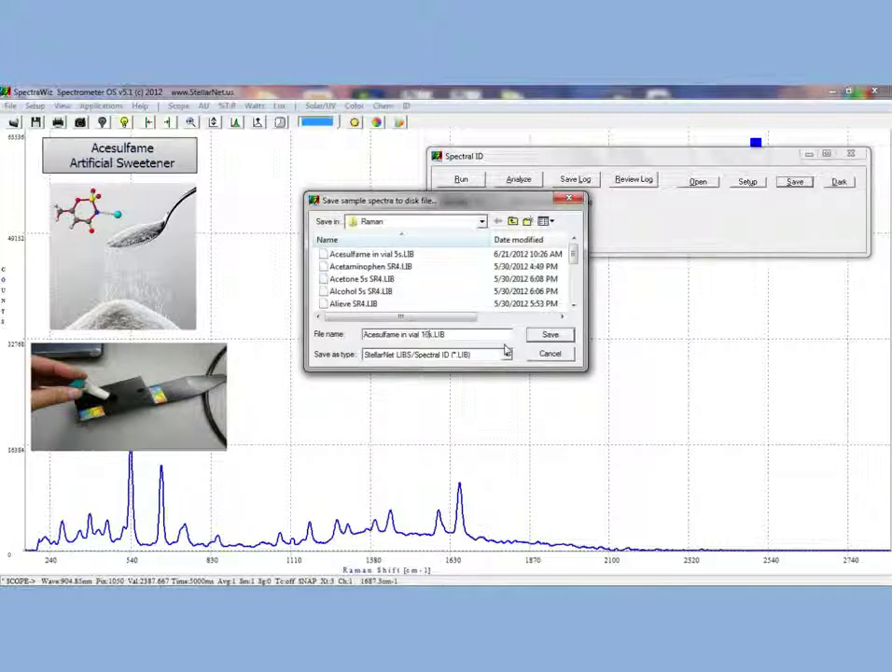
left_click(570, 336)
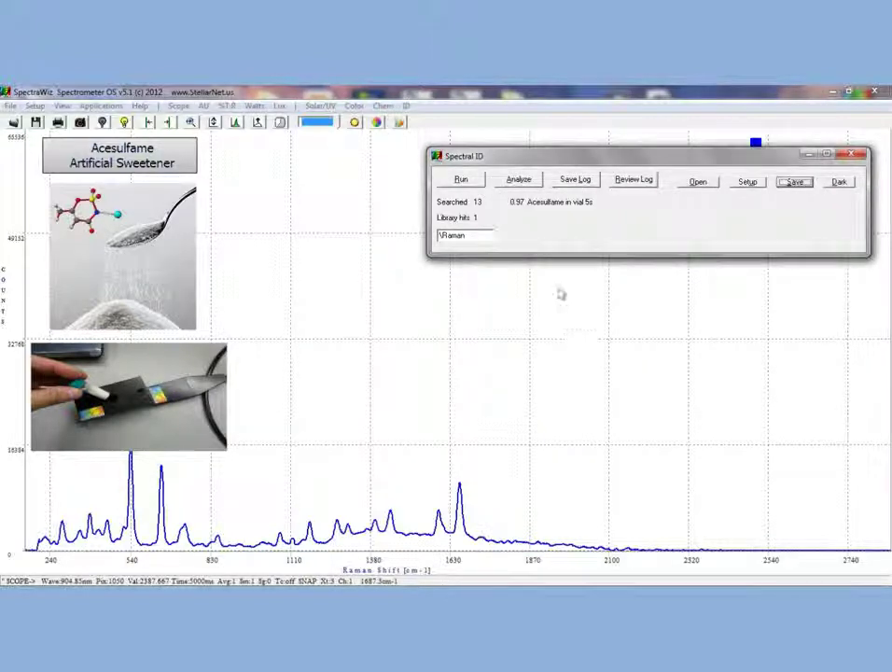
left_click(520, 179)
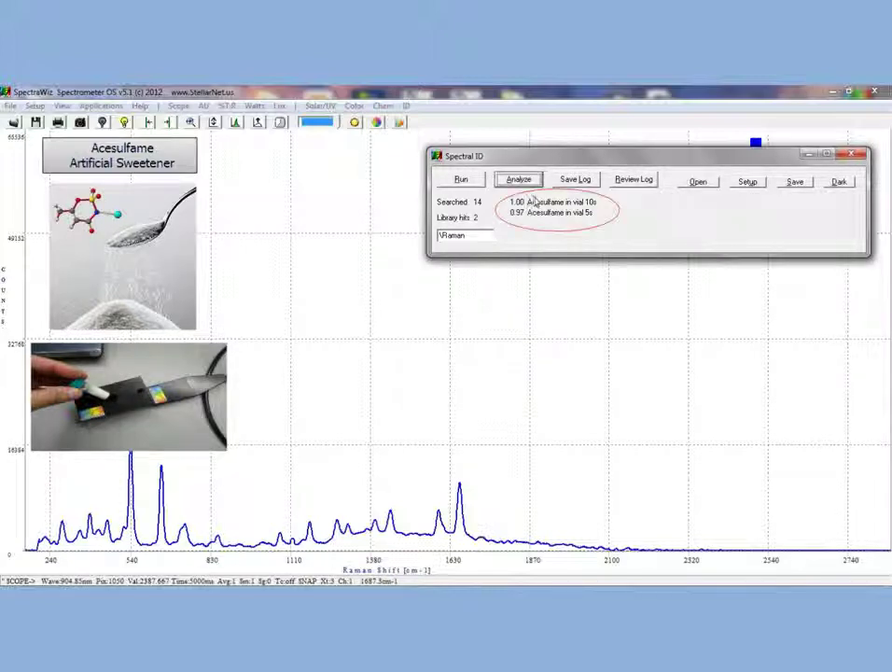
left_click(579, 214)
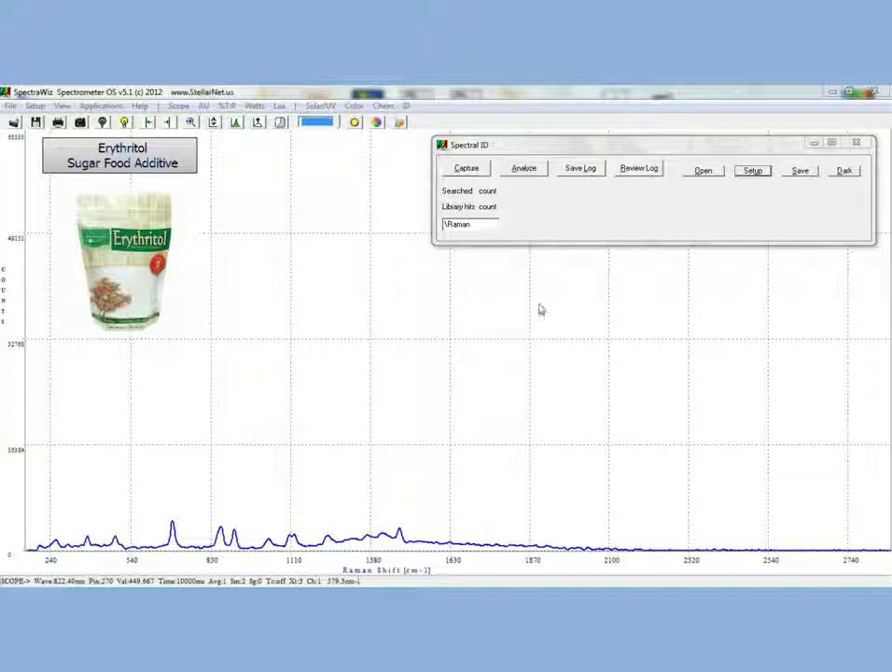
Analyze the erythritol, sucralose, creatine and glutamine spectra one after another against the Raman library.
left_click(540, 170)
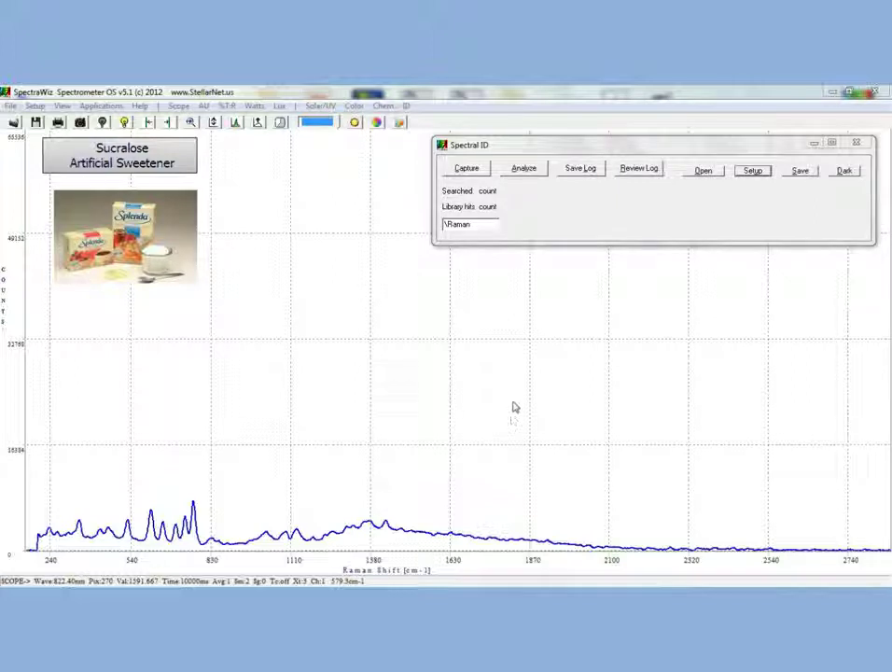
left_click(540, 169)
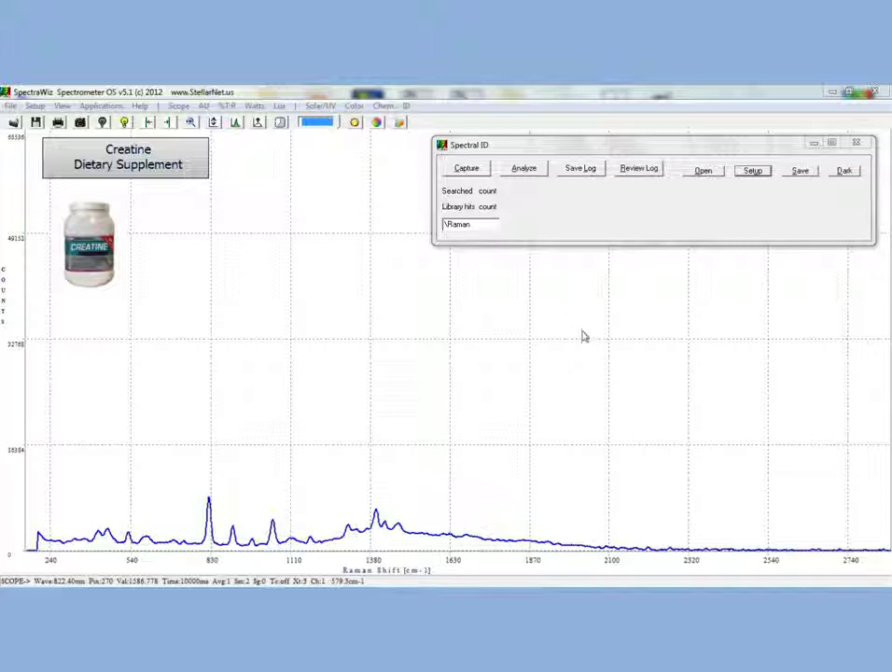
left_click(528, 172)
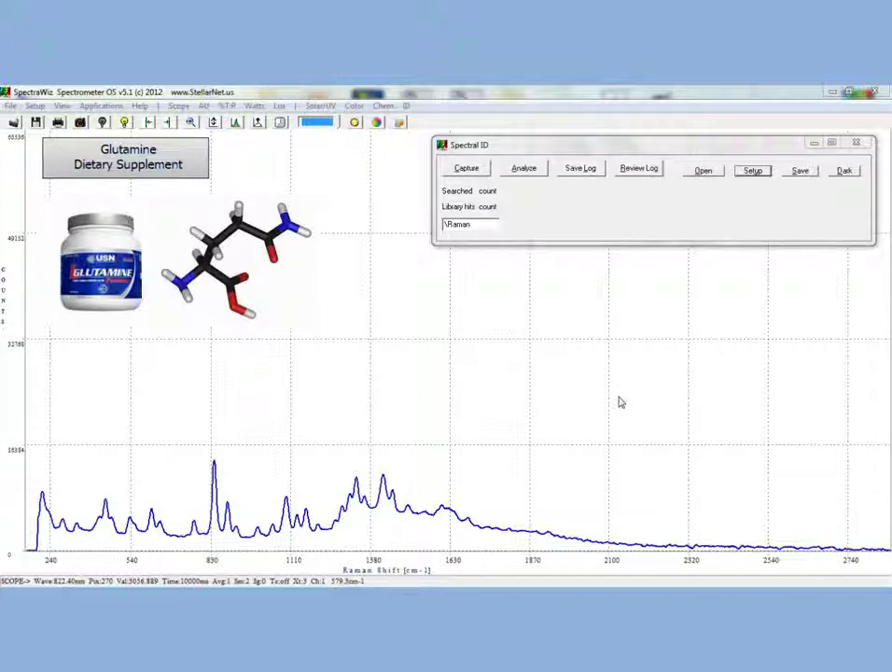
left_click(525, 170)
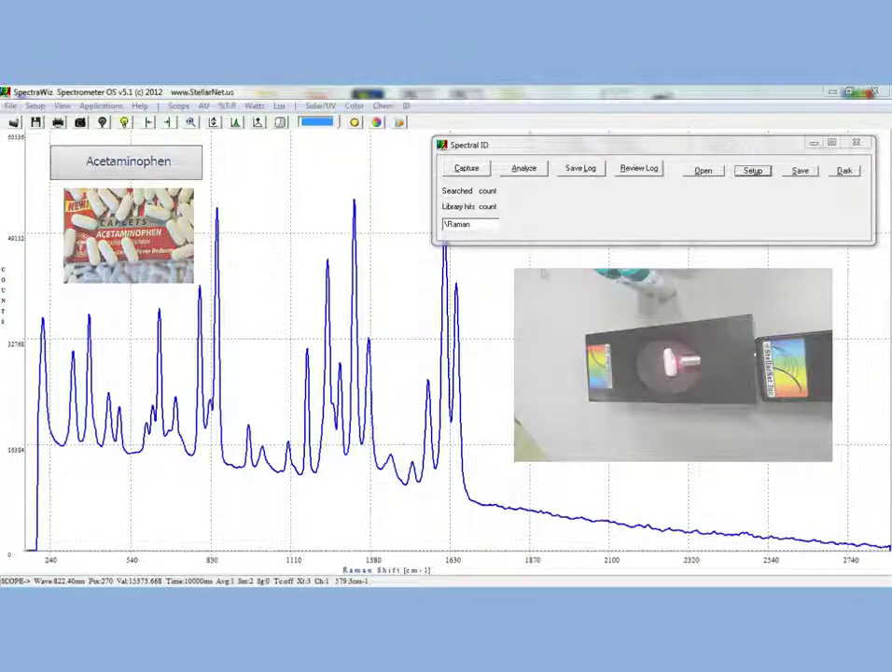
Analyze the acetaminophen, caffeine, isopropyl alcohol and acetone spectra one after another against the Raman library.
left_click(535, 171)
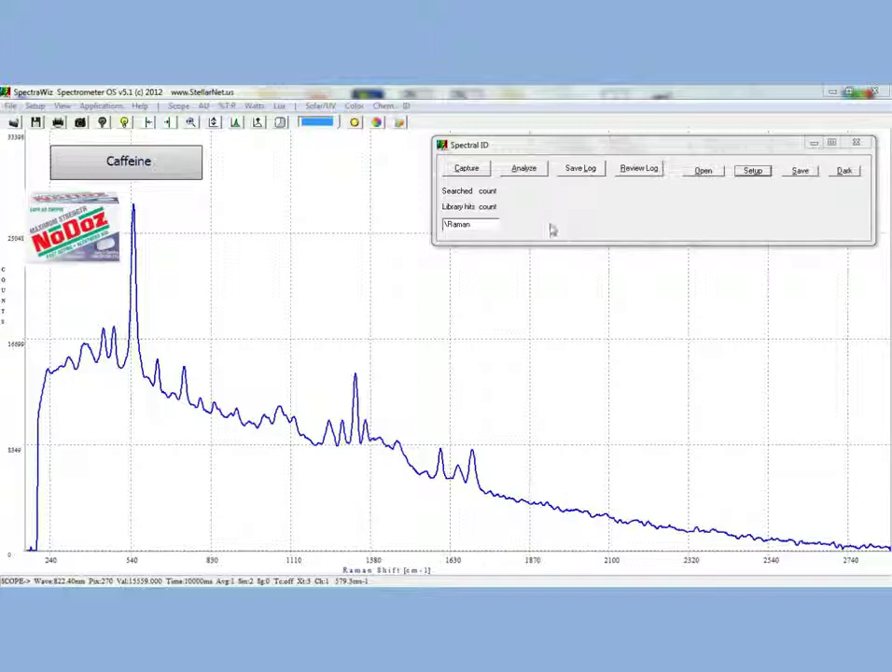
left_click(523, 169)
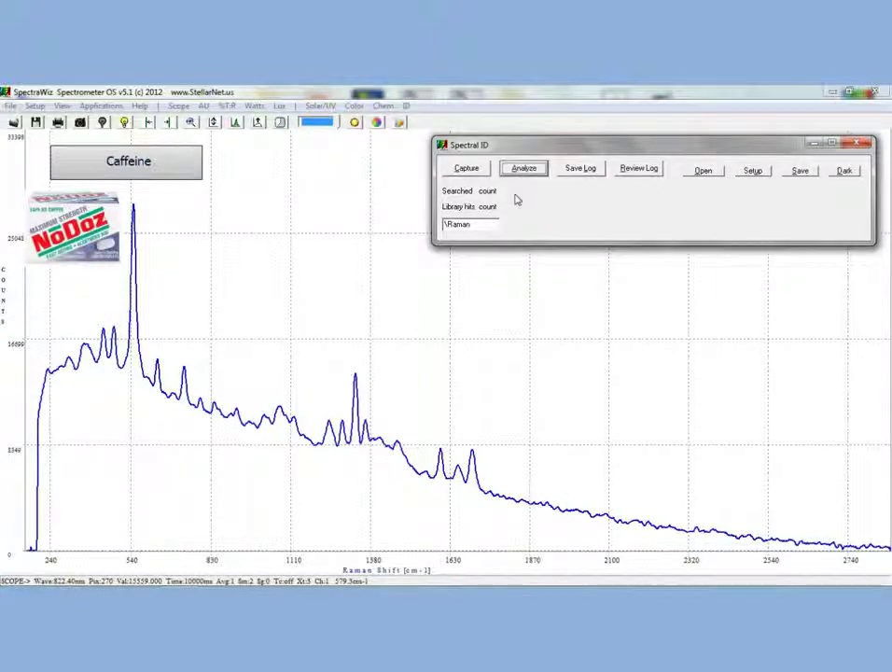
left_click(518, 173)
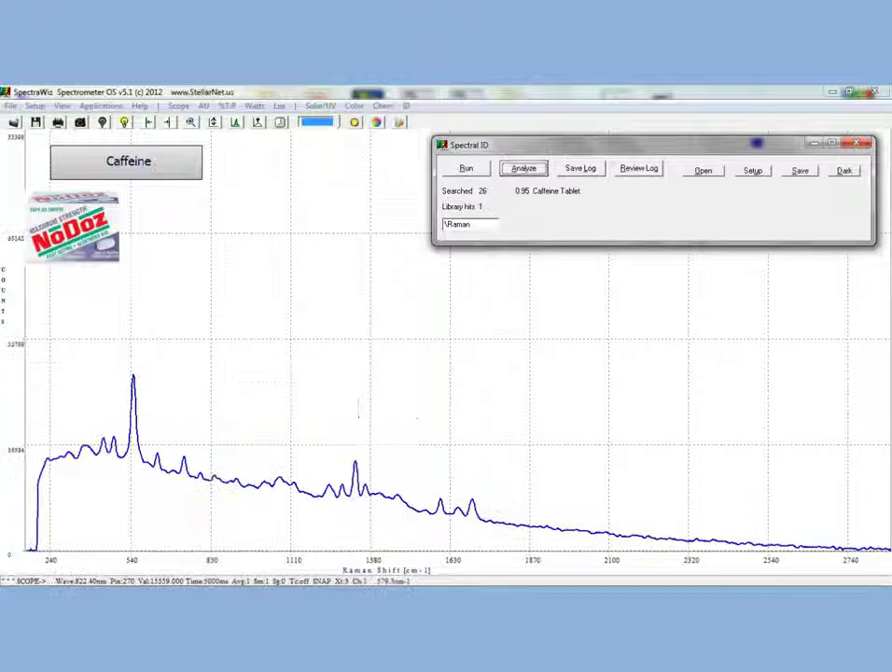
left_click(553, 195)
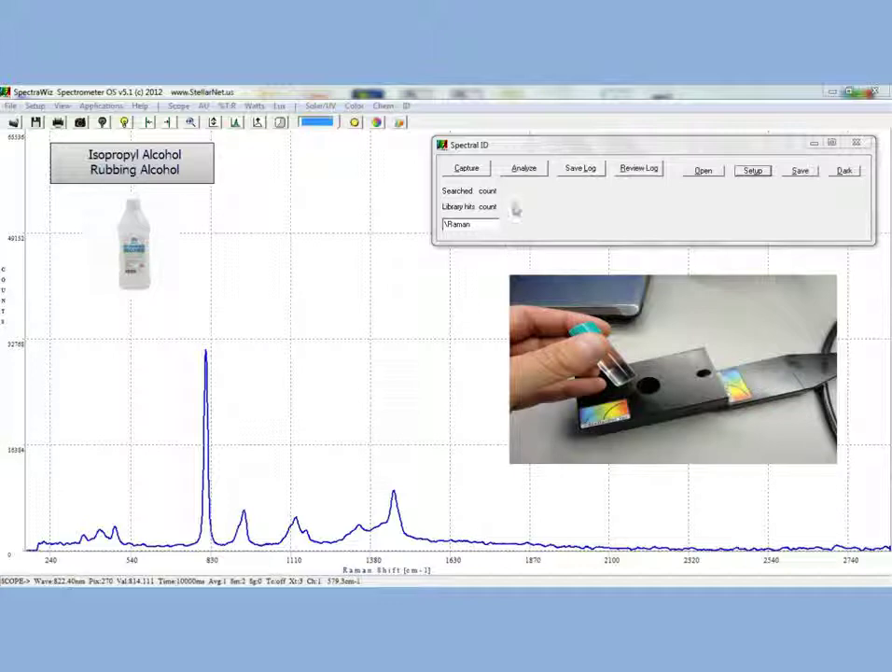
left_click(512, 172)
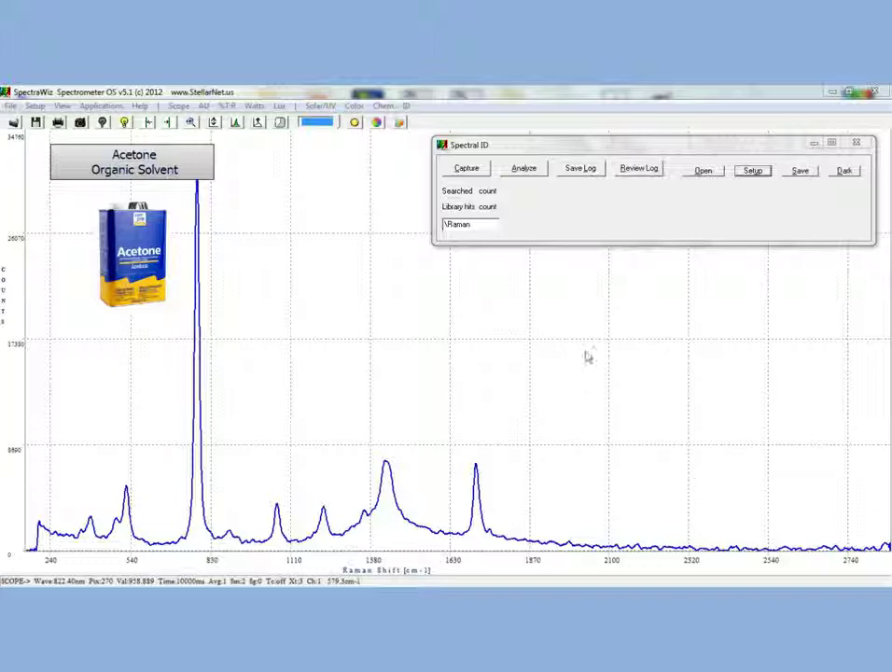
left_click(524, 169)
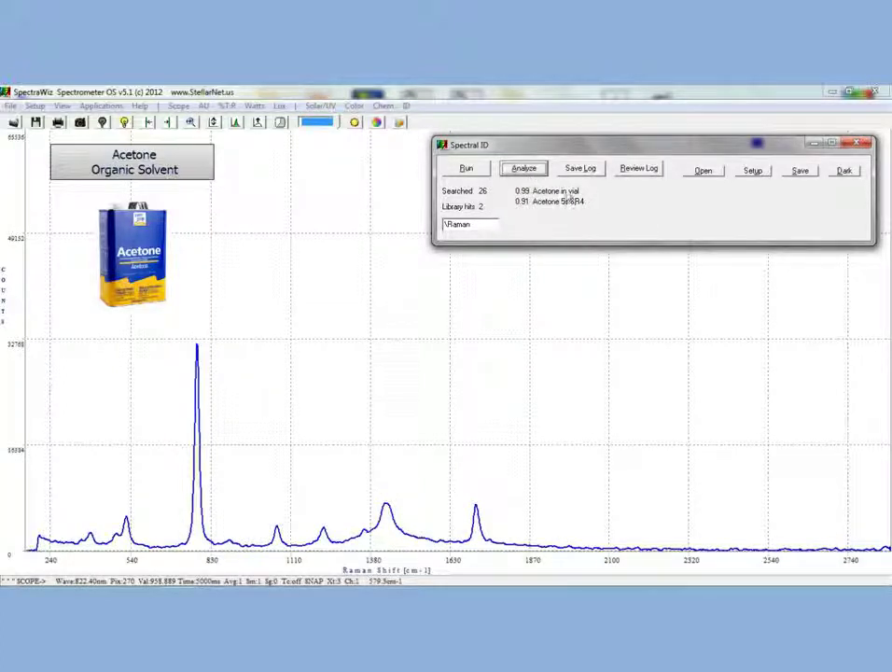
Overlay the "Acetone in vial" match, and analyze the acetic acid and Everclear spectra against the Raman library, overlaying the "Everclear in vial" match.
left_click(565, 194)
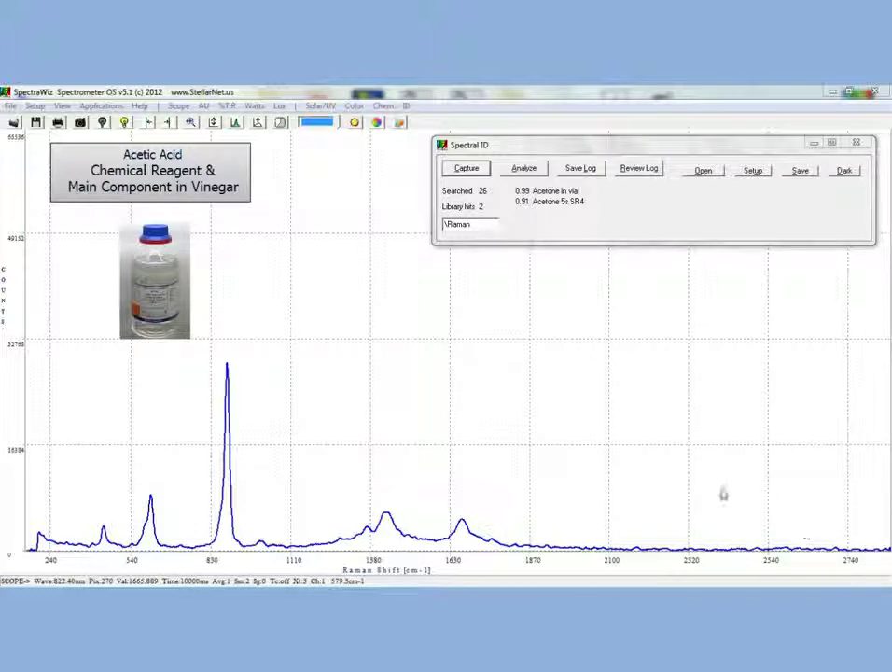
left_click(525, 169)
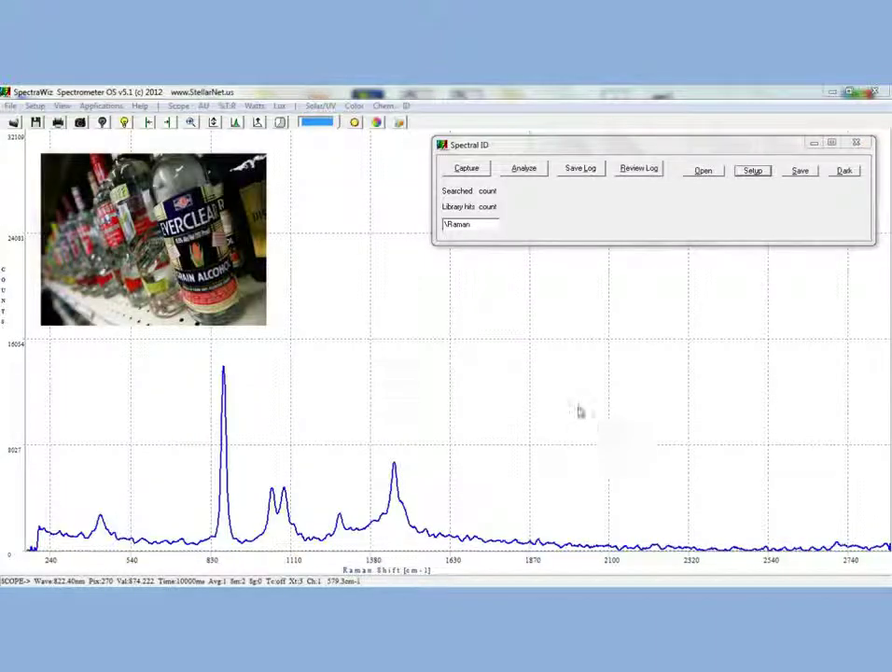
left_click(536, 175)
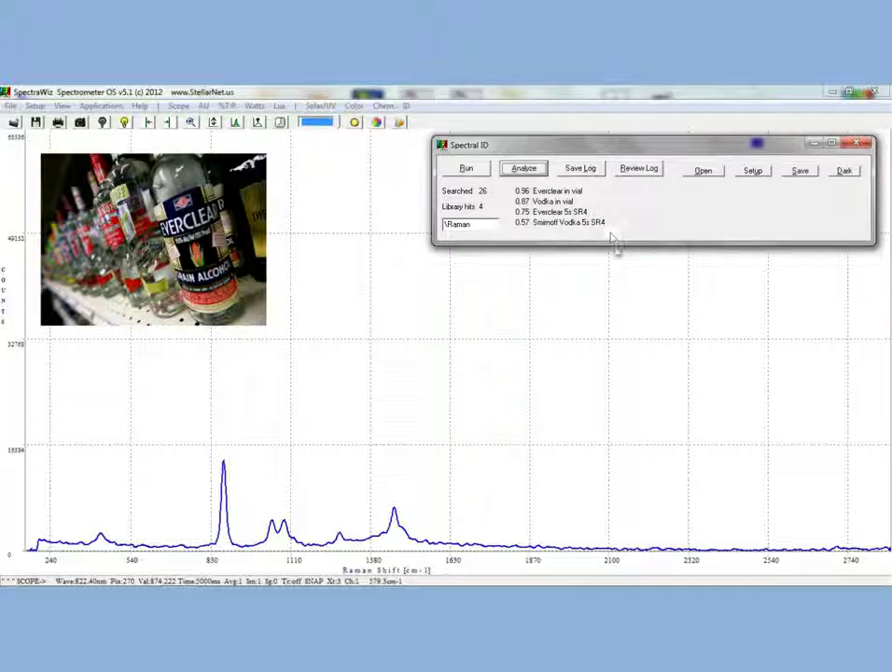
left_click(575, 196)
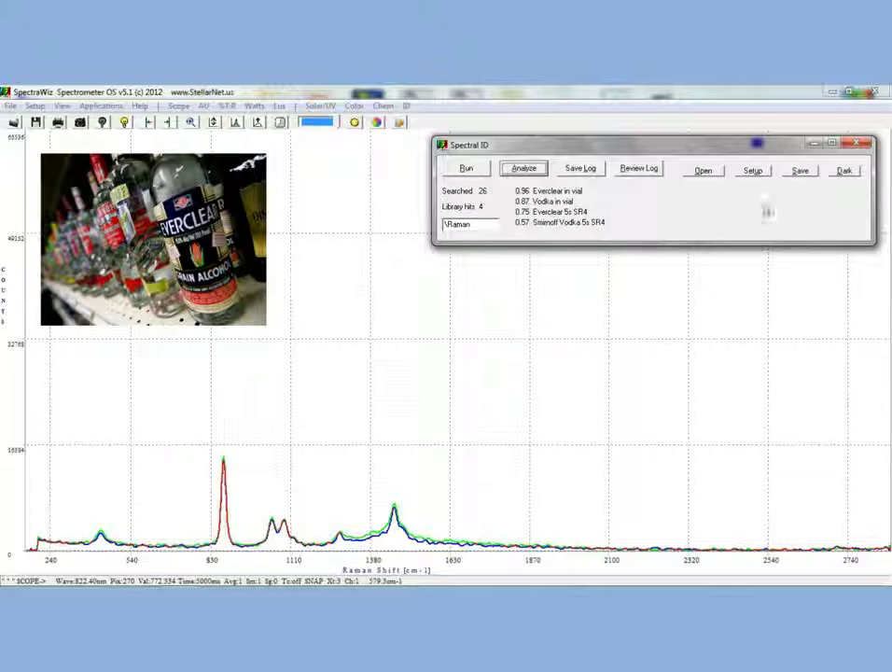
Open the Spectral ID settings and accept 0.5 as the library hit level.
left_click(752, 171)
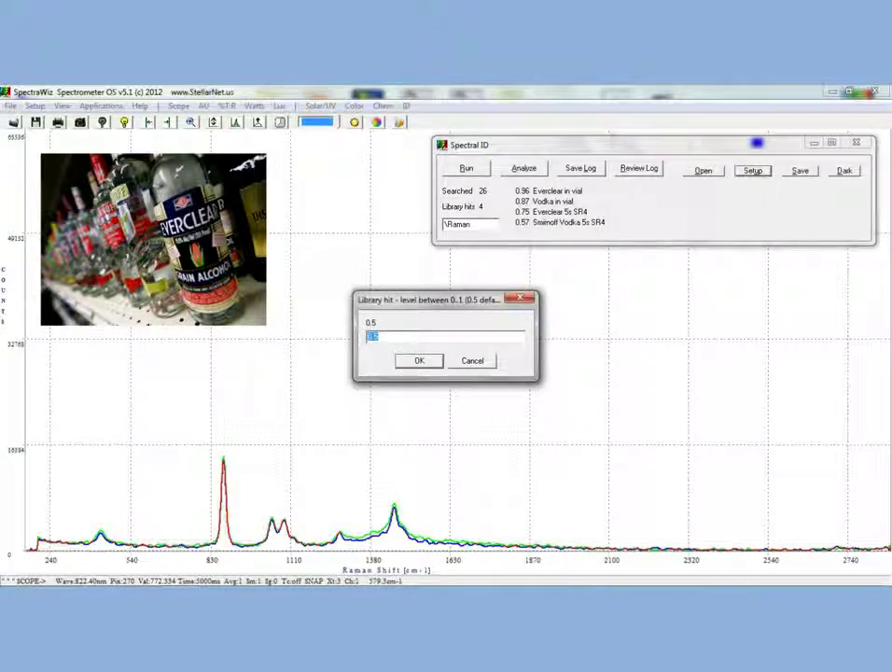
left_click(418, 362)
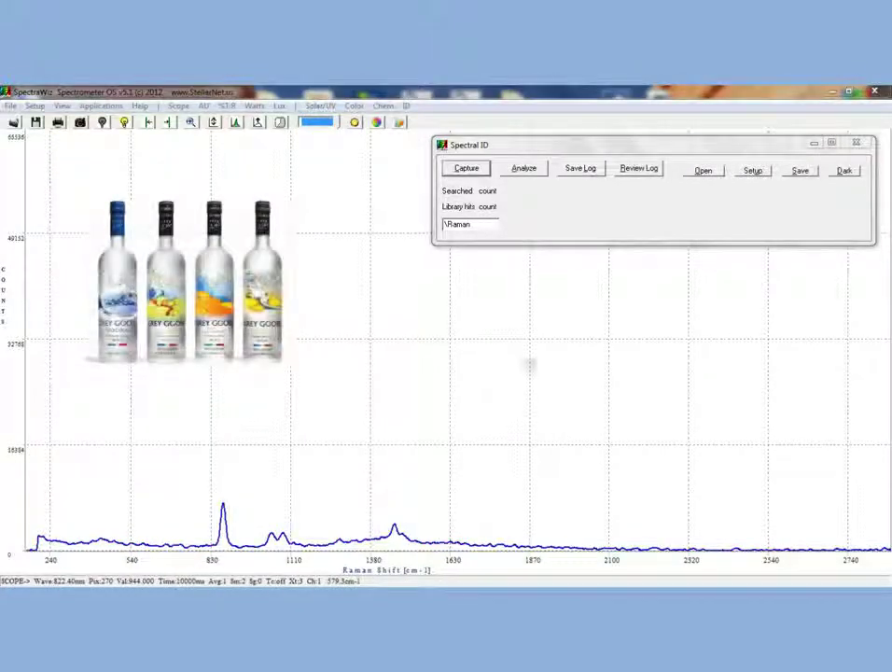
Analyze the Grey Goose vodka spectrum against the Raman library, and close Spectral ID with the spectrometer set running again.
left_click(523, 170)
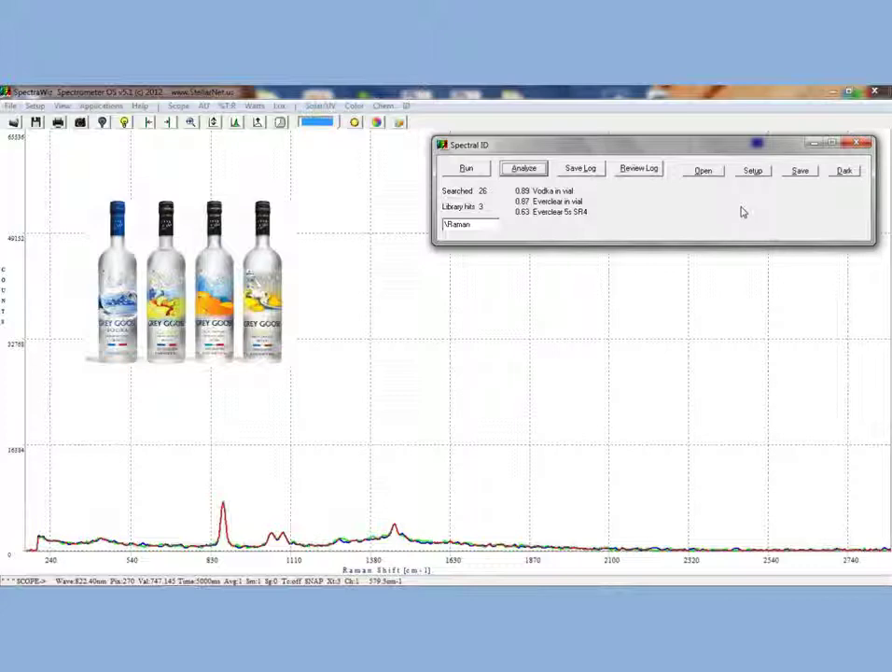
left_click(752, 171)
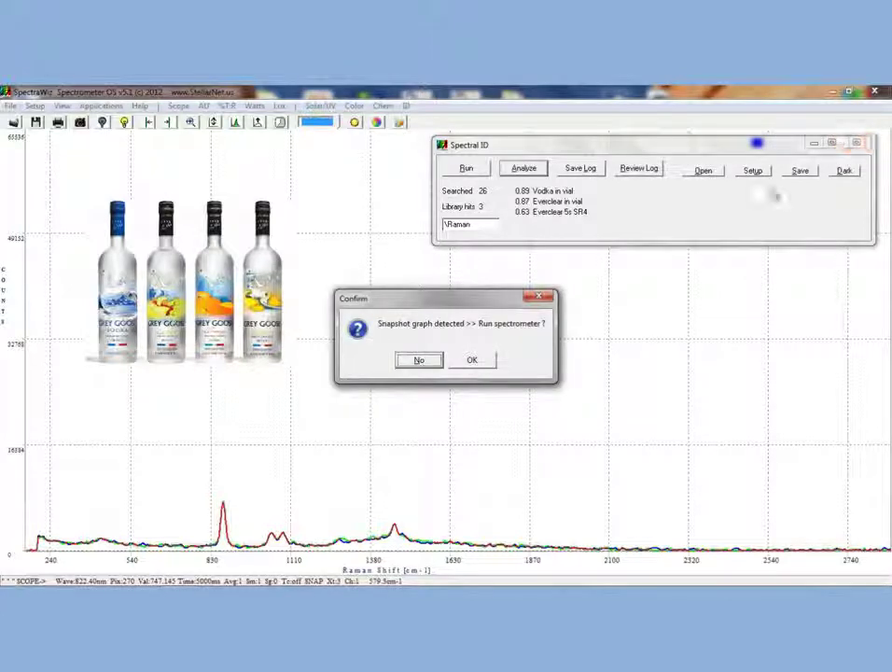
left_click(476, 363)
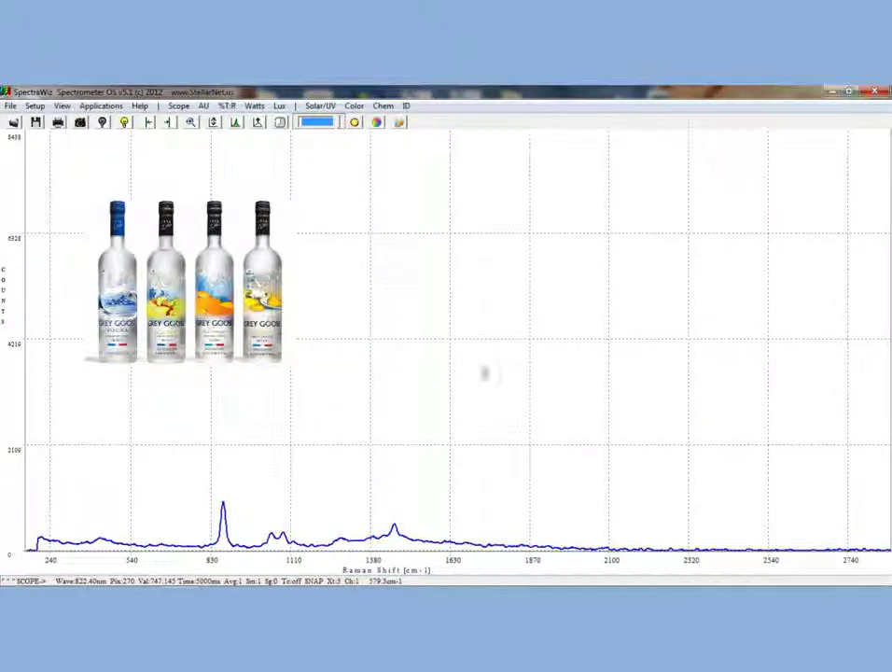